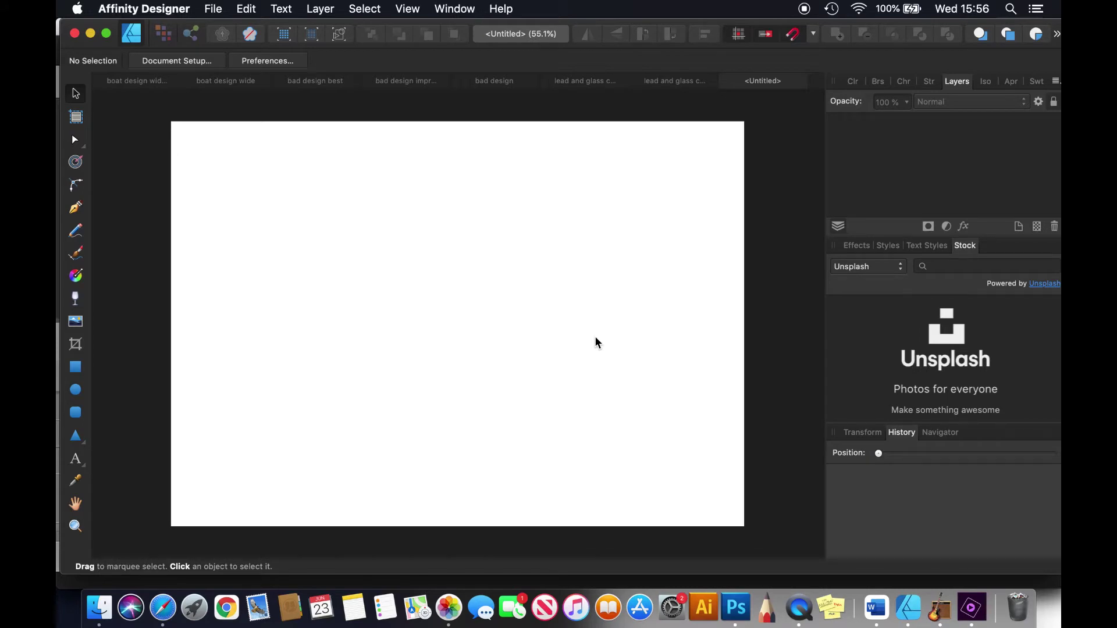
Draw a square with a 2 mm black outline and a circle to its right.
left_click(76, 367)
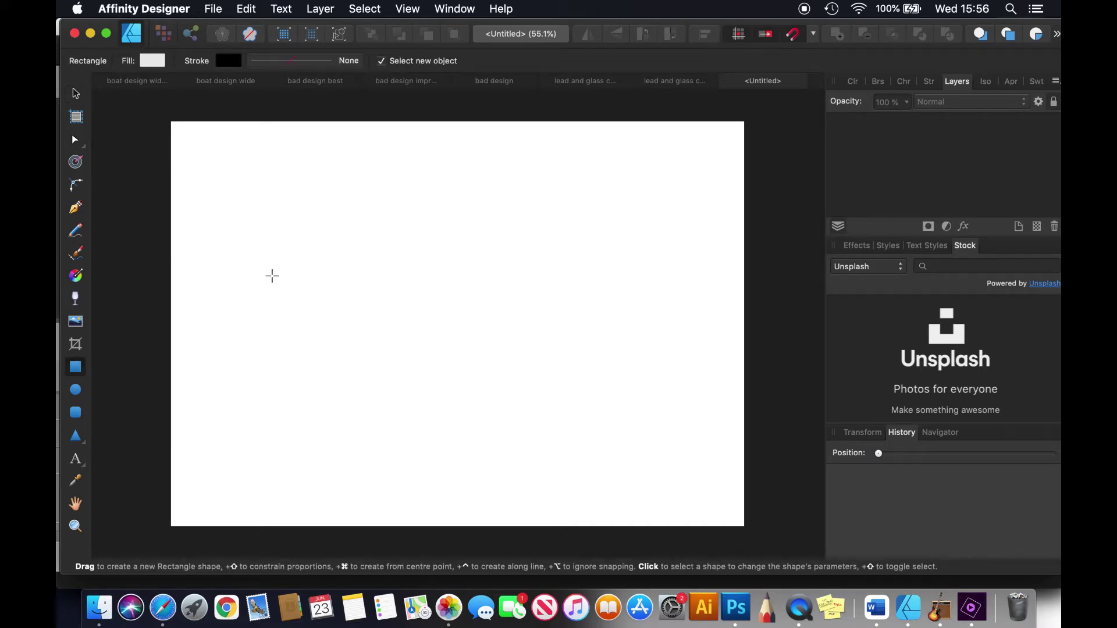
left_click_drag(242, 215, 334, 313)
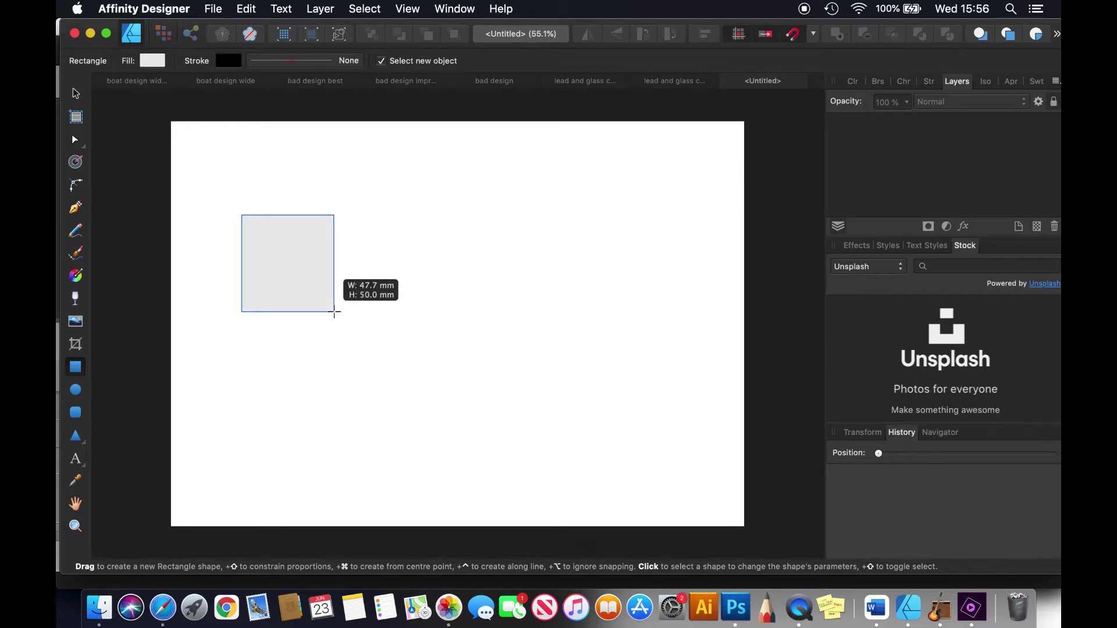
left_click_drag(334, 312, 335, 312)
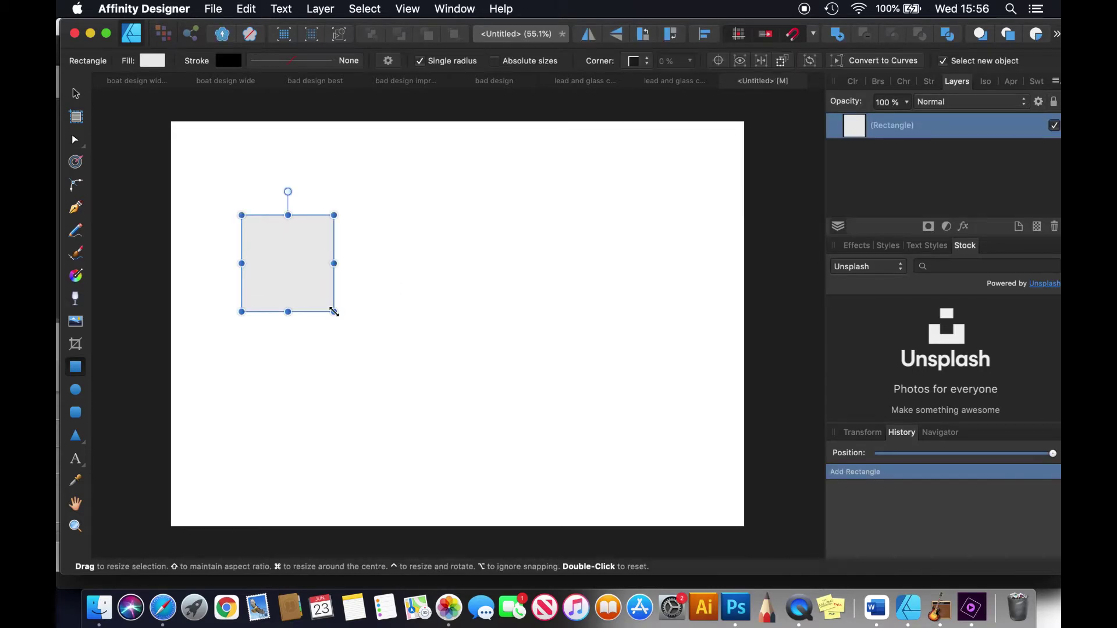
left_click(292, 62)
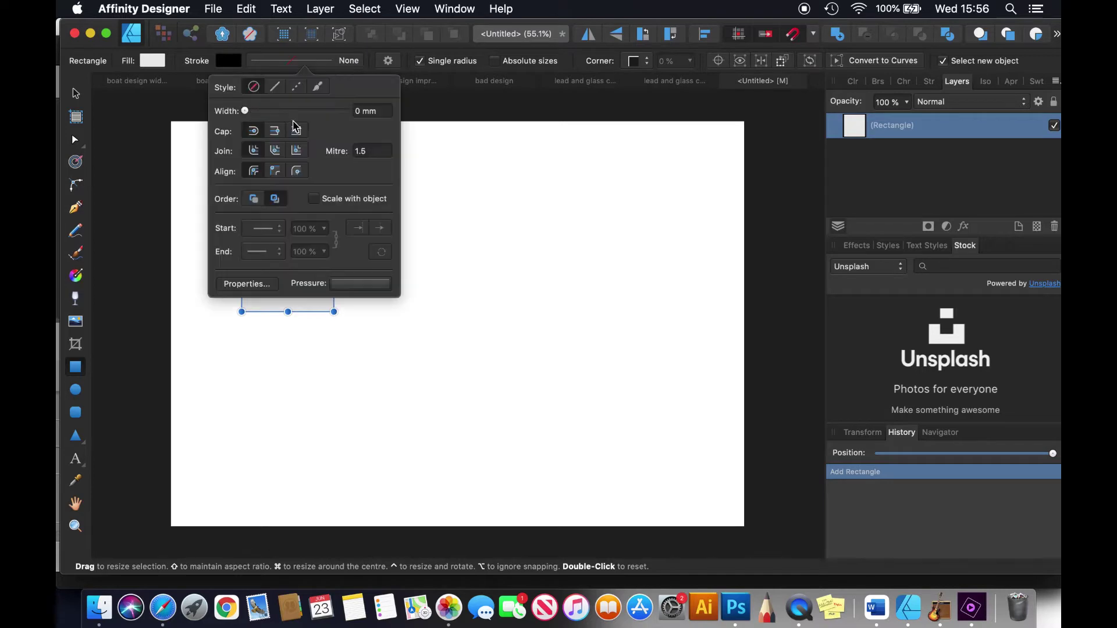
left_click_drag(245, 111, 255, 110)
key("m")
mouse_move(399, 247)
left_mouse_down()
mouse_move(544, 397)
mouse_move(554, 429)
mouse_move(567, 420)
left_mouse_up()
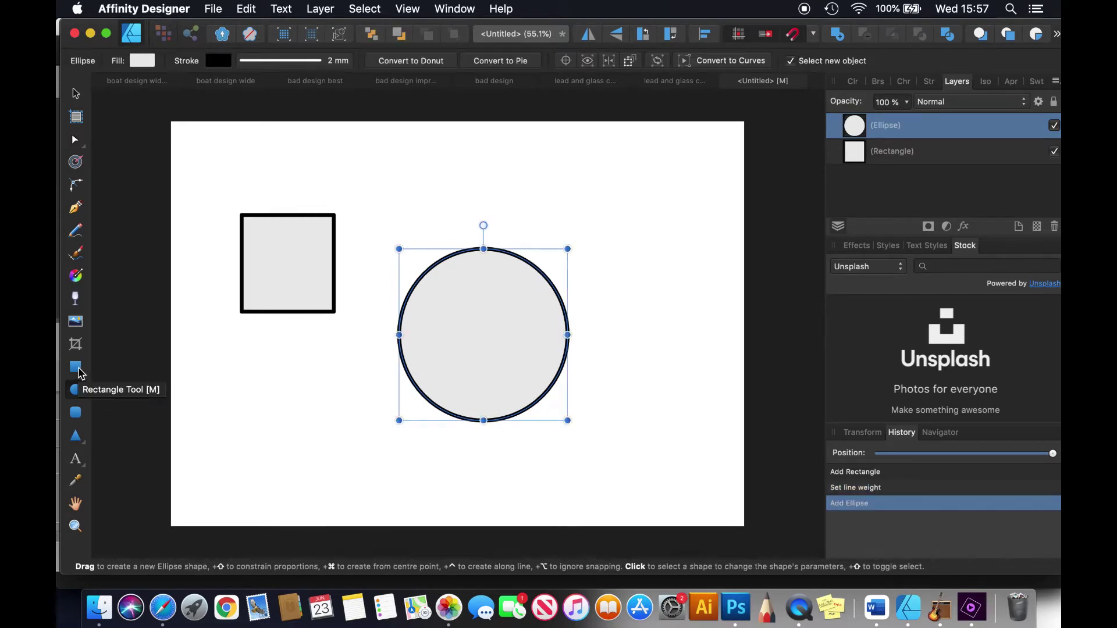
Draw a closed six-cornered hexagon below the square with the Pen tool.
key("p")
left_click(217, 420)
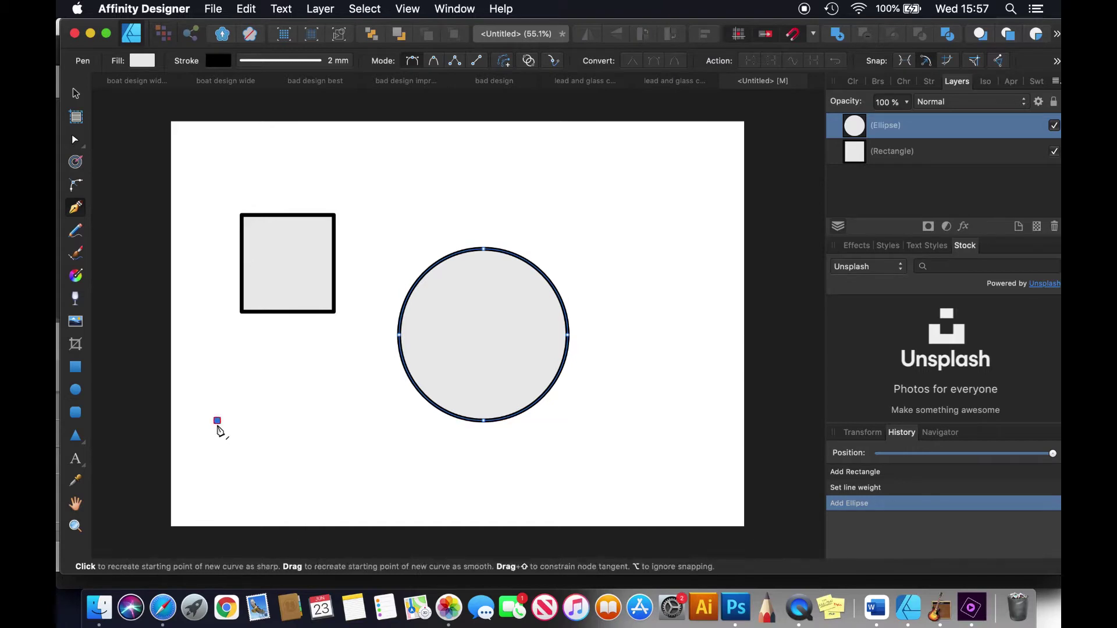
left_click(299, 487)
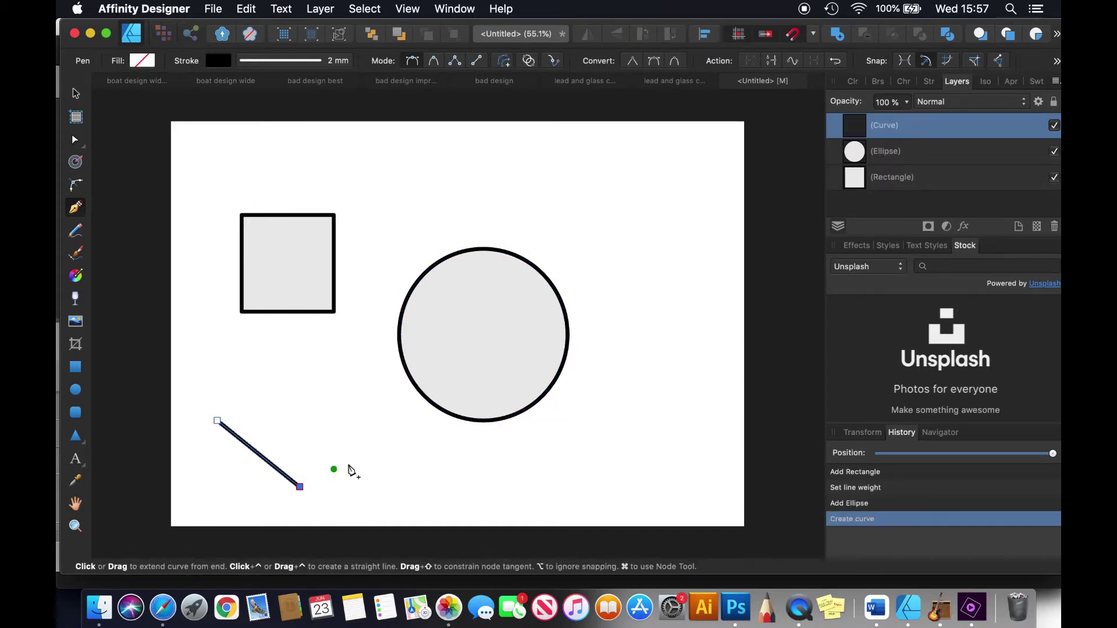
left_click(364, 458)
left_click(365, 402)
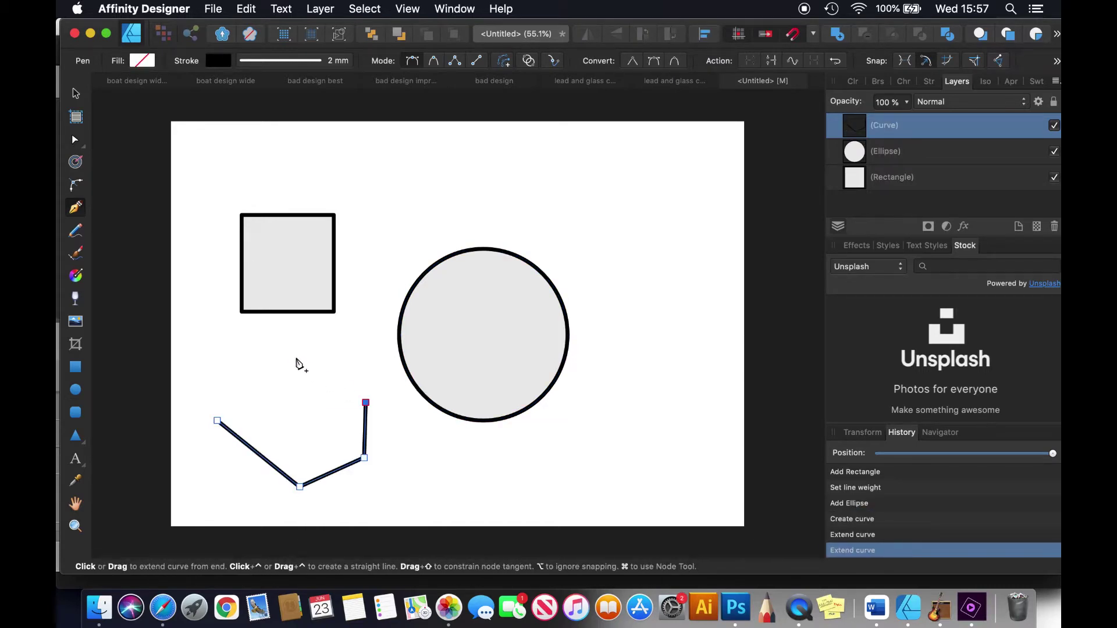
left_click(296, 358)
left_click(222, 366)
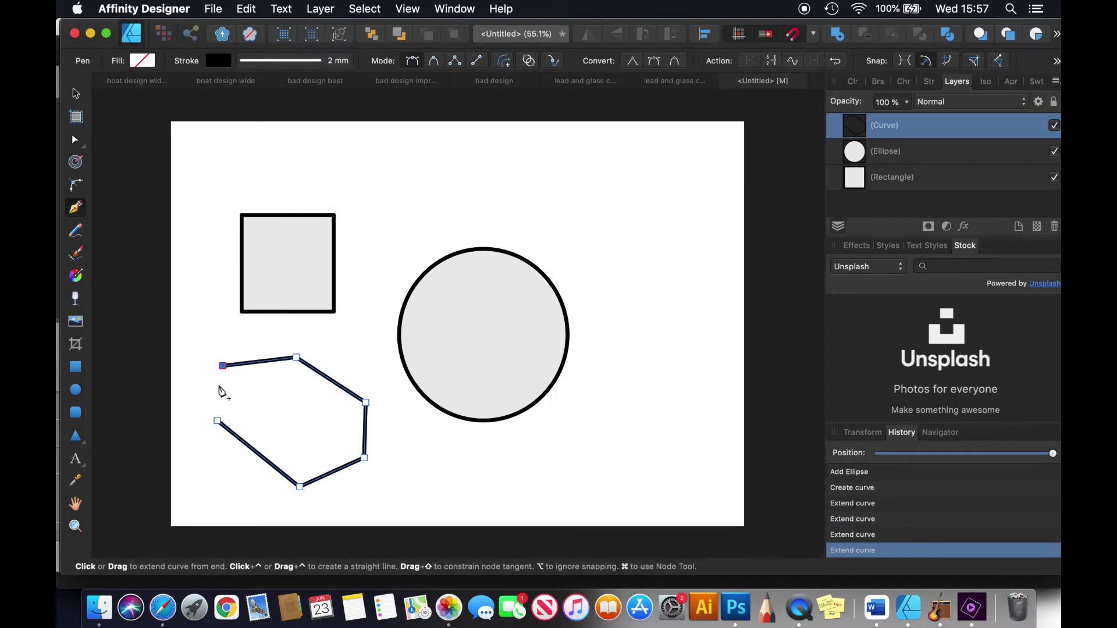
left_click(218, 421)
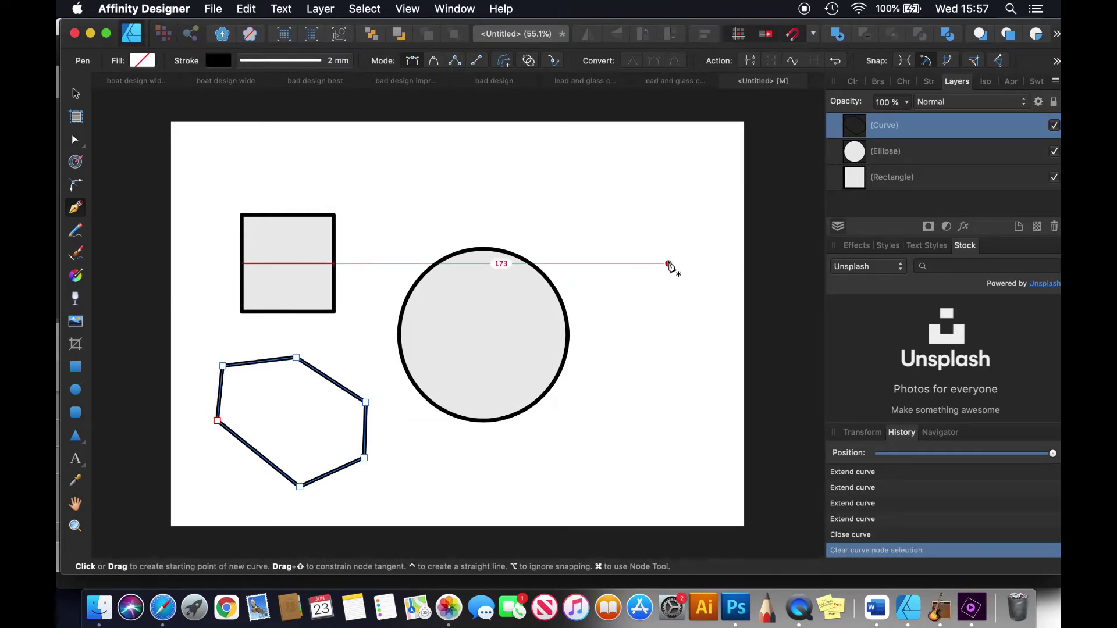
left_click(75, 93)
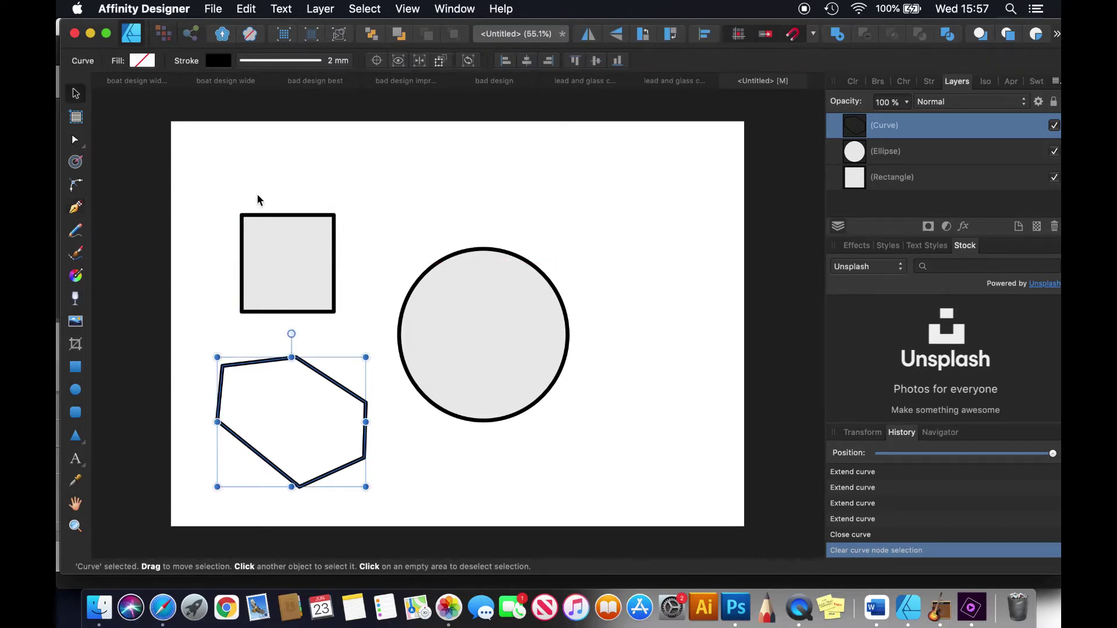
Set the square's fill to None so only its black outline remains.
left_click(285, 213)
left_click(289, 218)
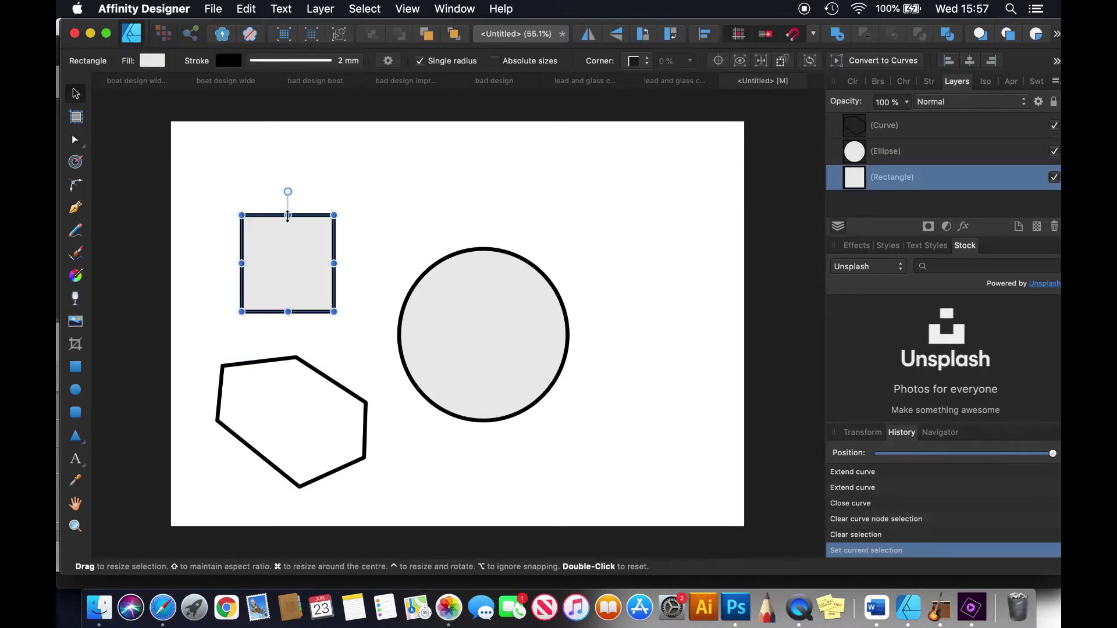
left_click(158, 60)
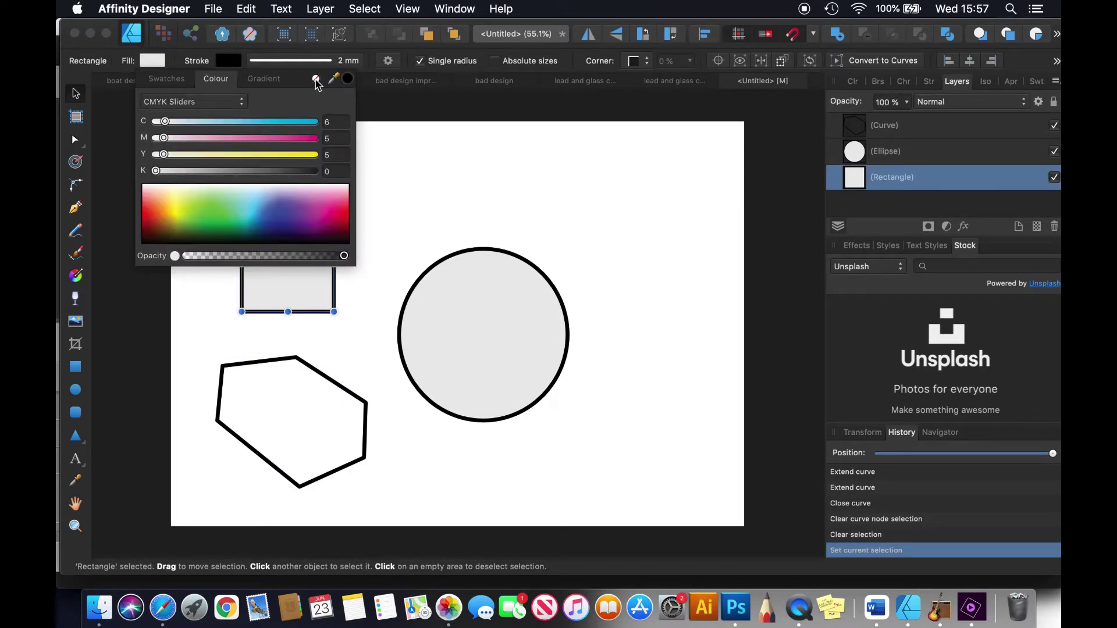
left_click(316, 80)
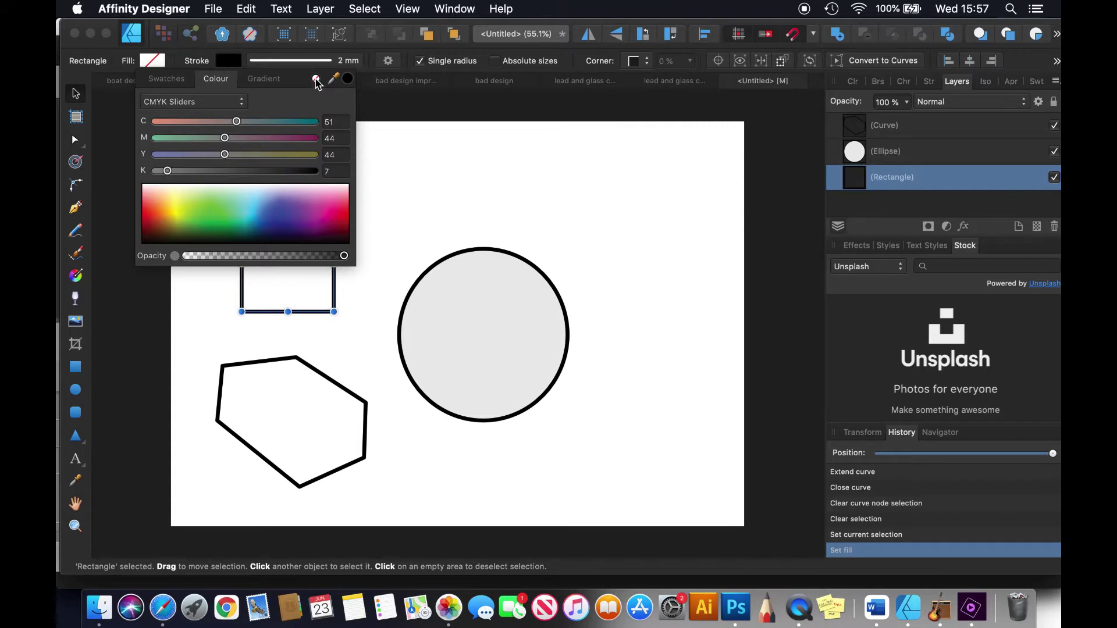
left_click(483, 254)
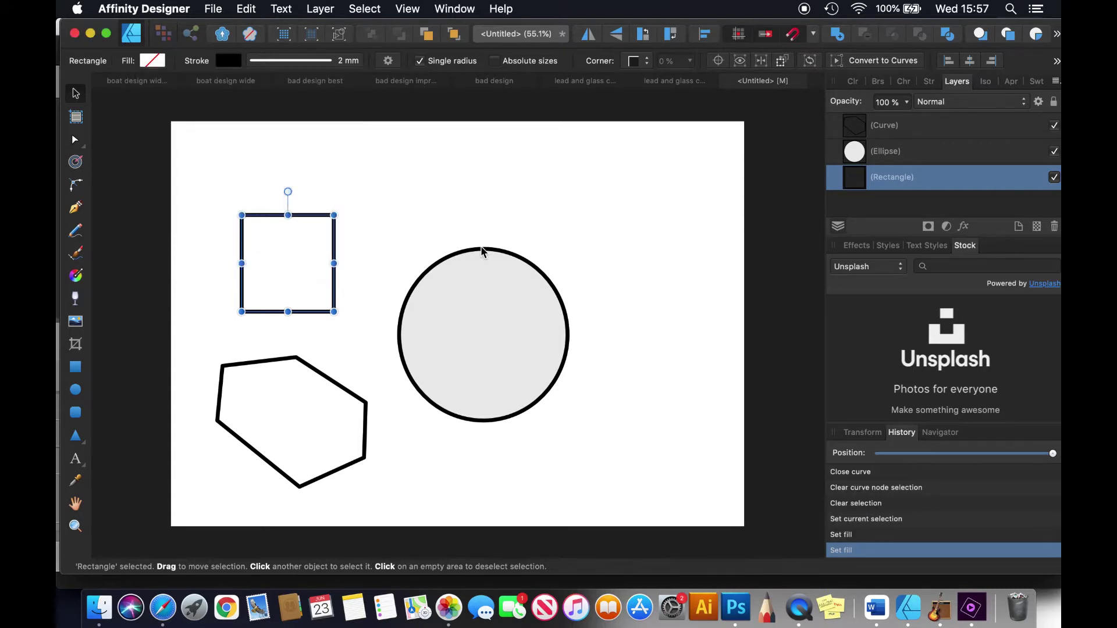
Set the circle's fill to None and check that the hexagon has no fill.
left_click(481, 249)
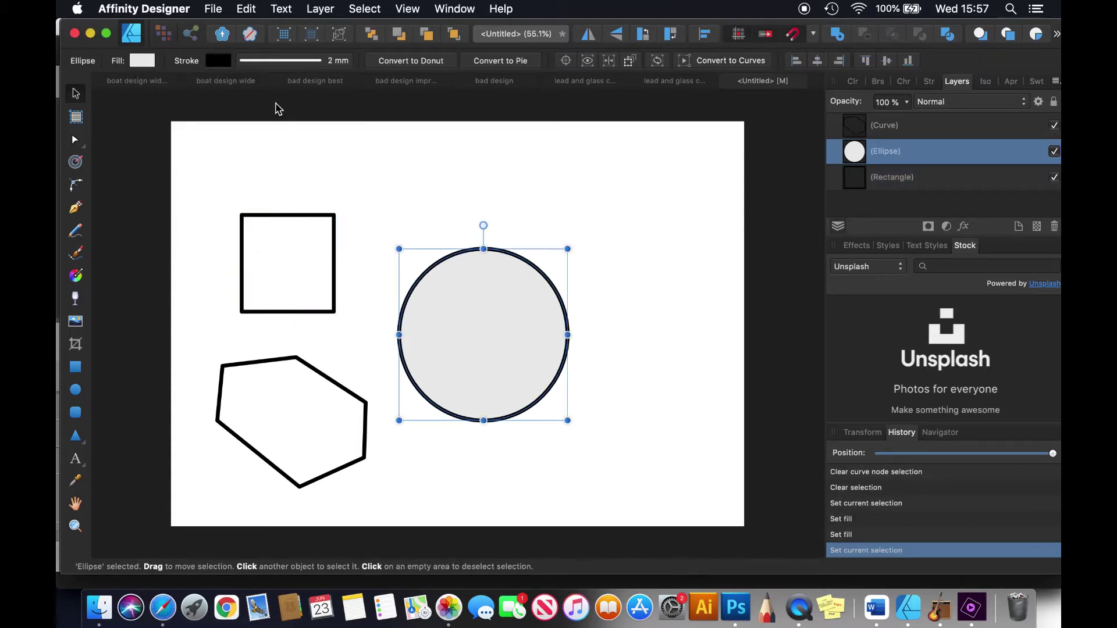
left_click(142, 61)
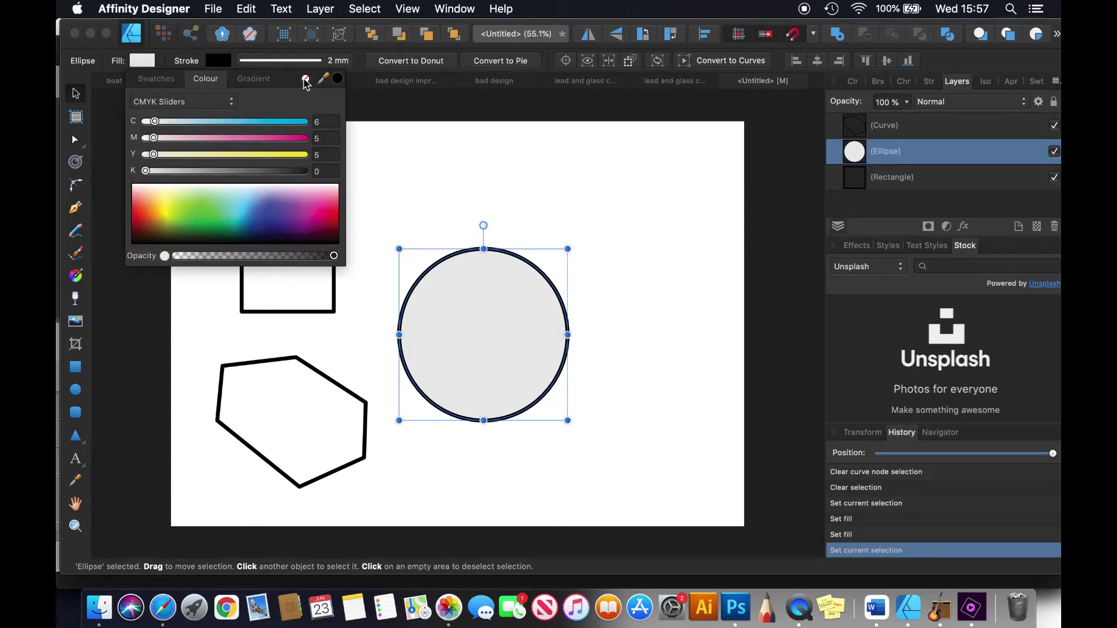
left_click(305, 80)
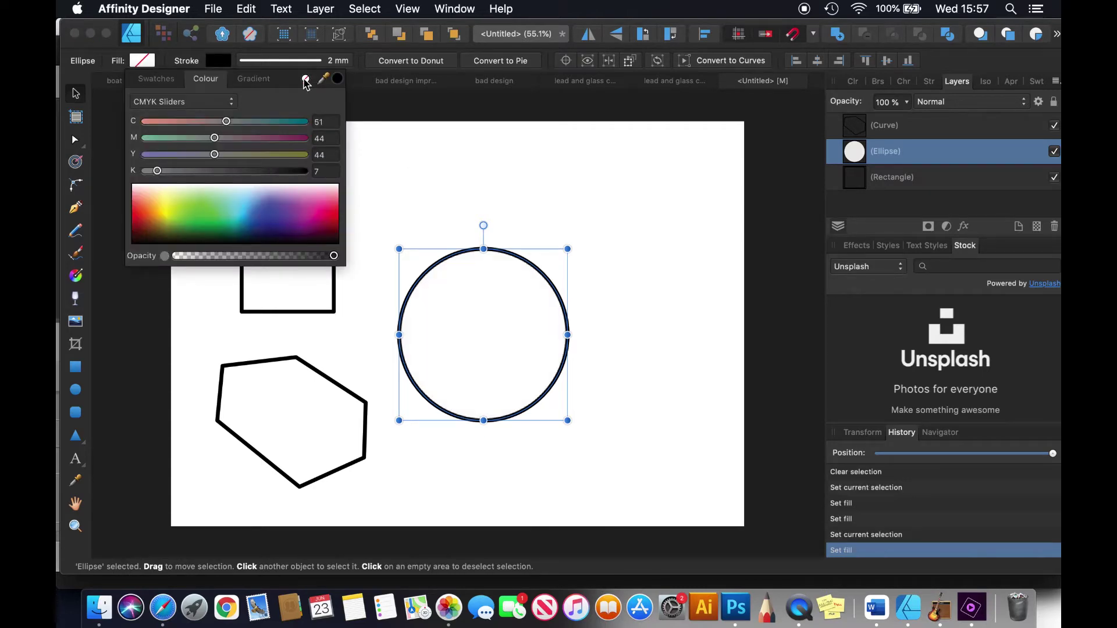
left_click(267, 365)
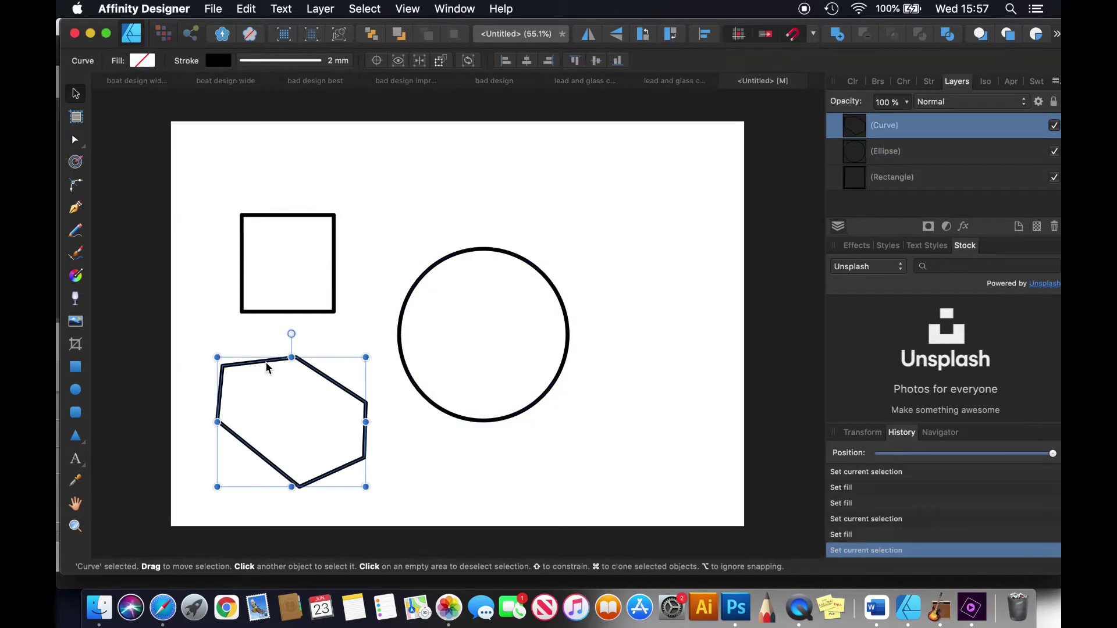
left_click(672, 259)
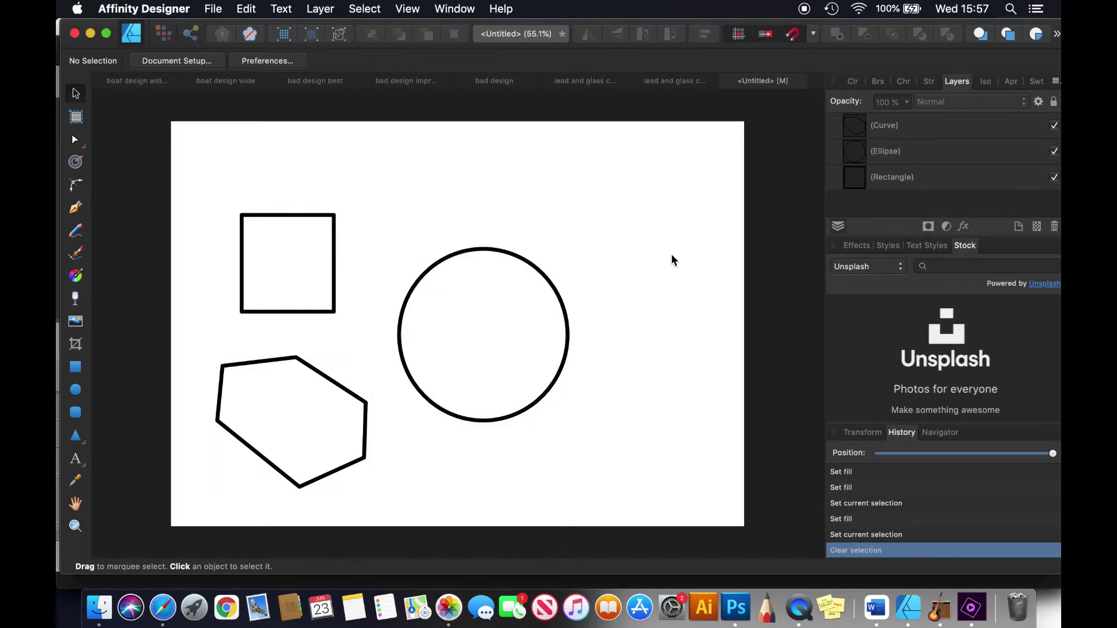
left_click(320, 217)
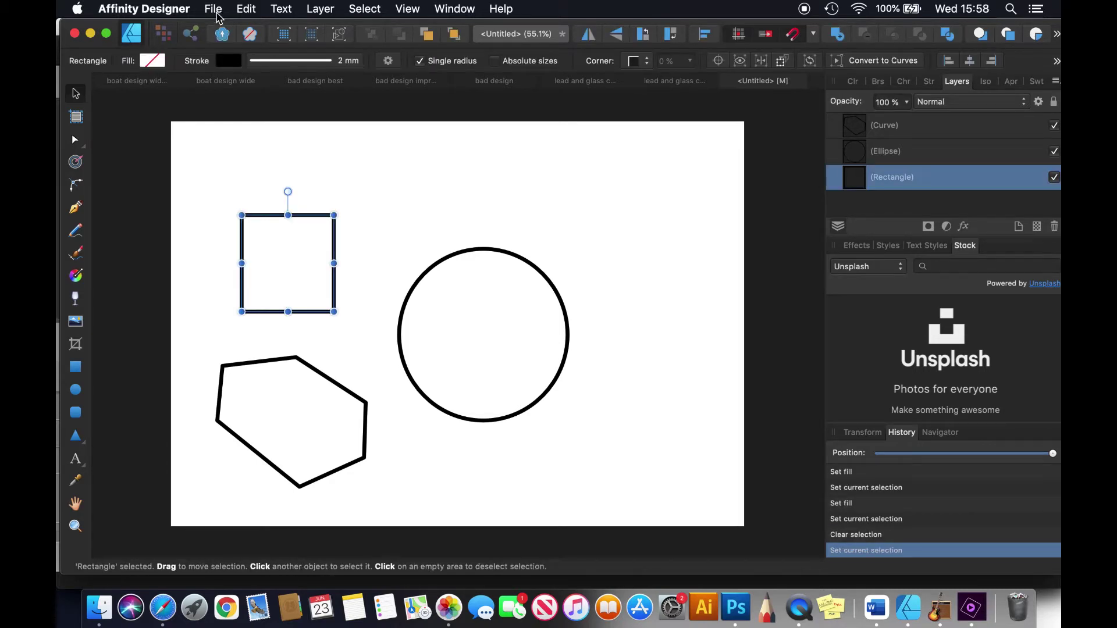
Place the red glass image 'Screenshot 2021-06-22 at 11.05.09' from Recents near the square.
left_click(217, 11)
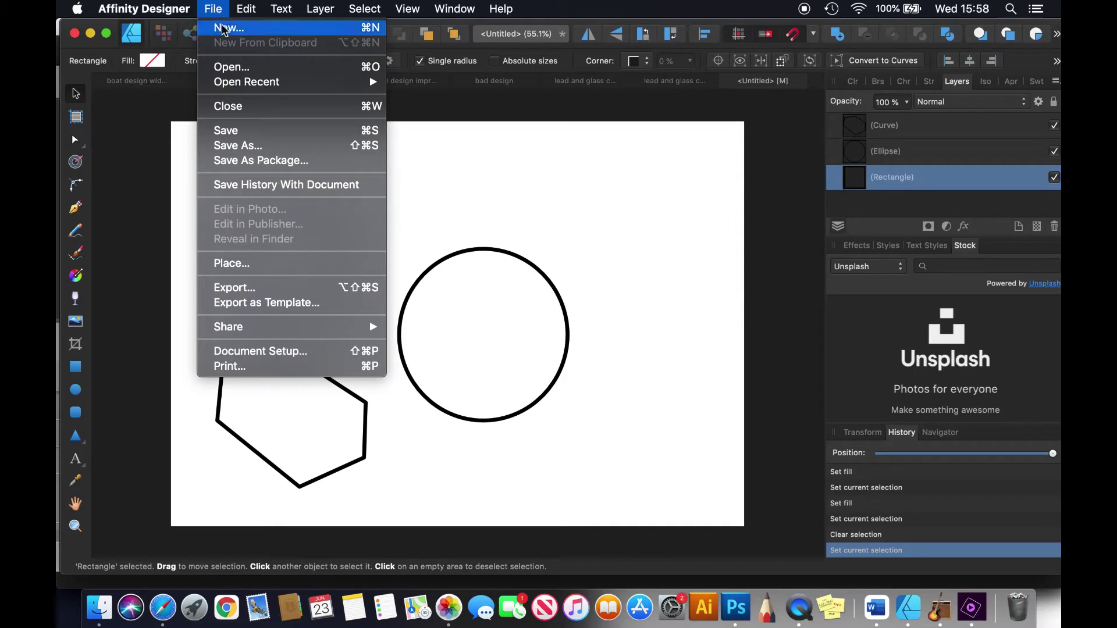
key("Escape")
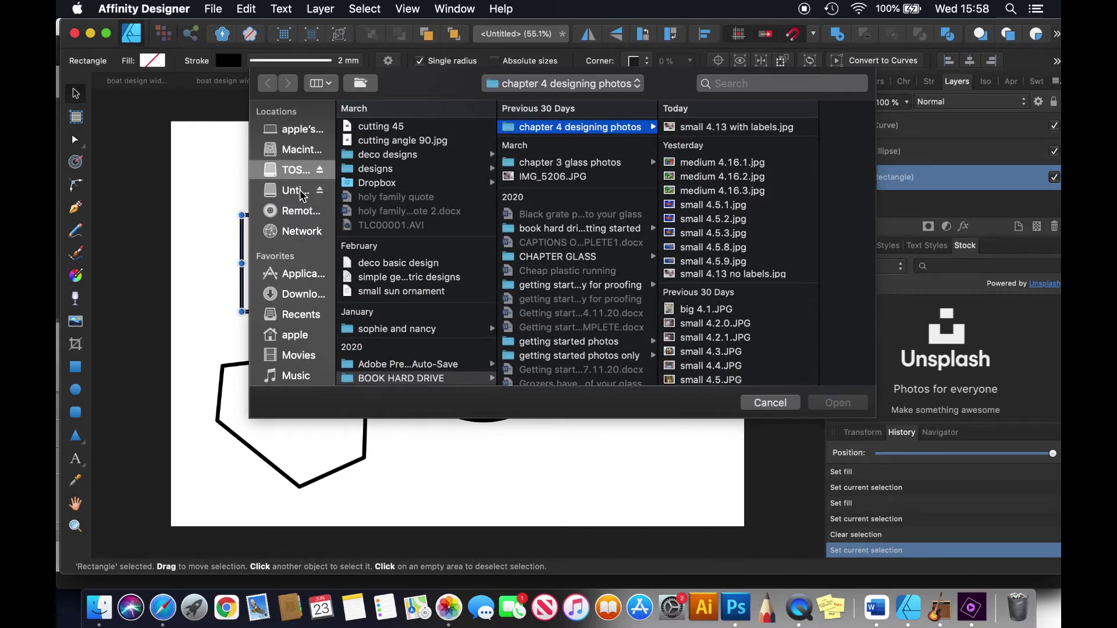
left_click(301, 316)
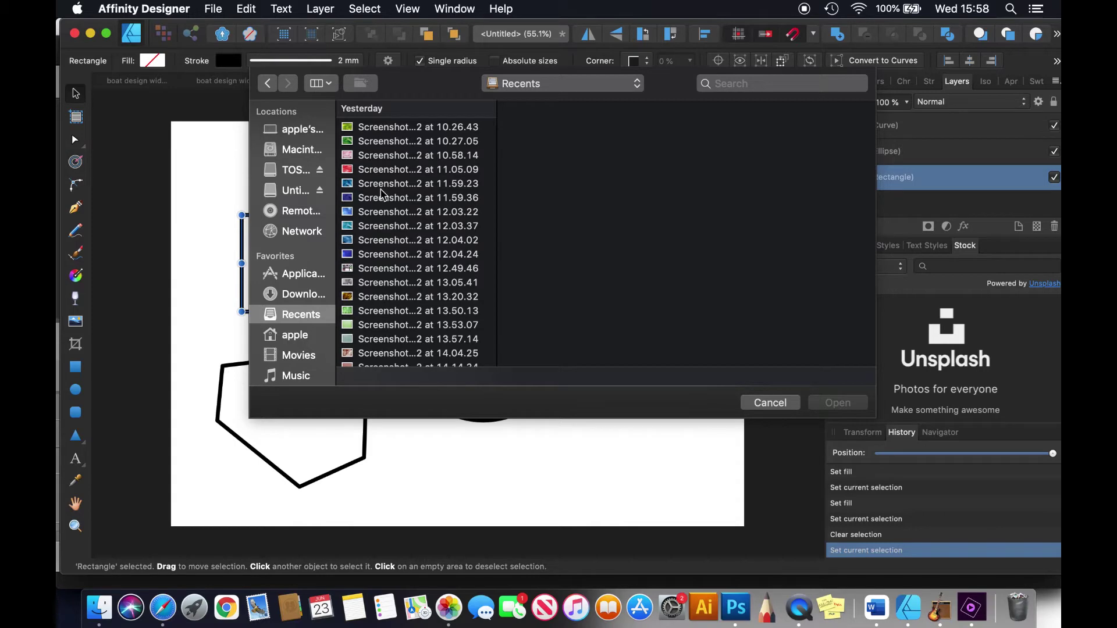
left_click(379, 170)
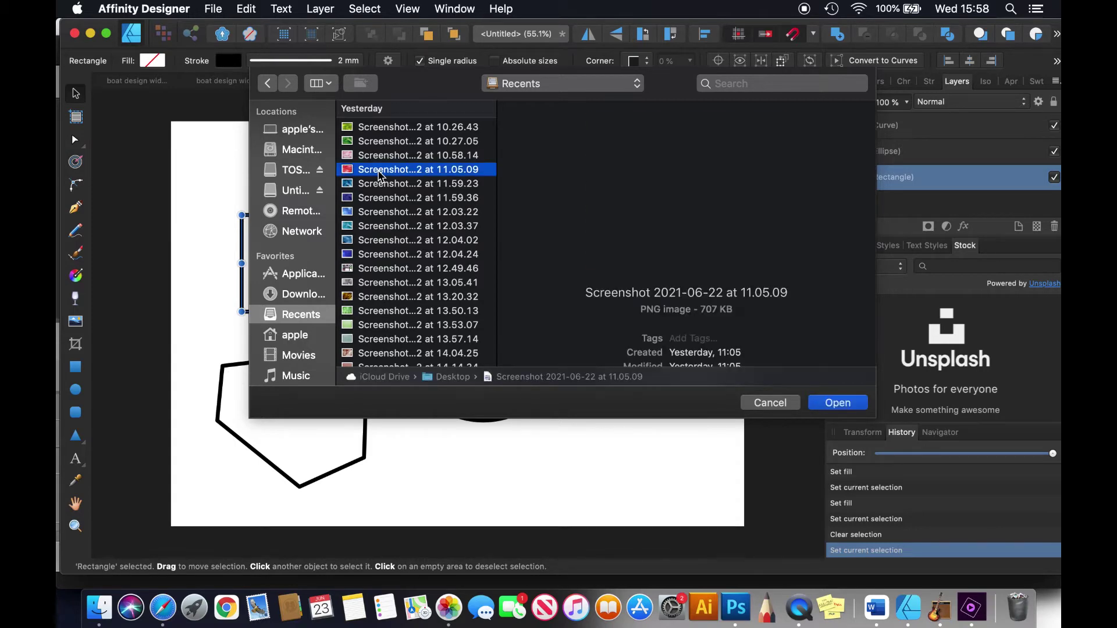
left_click(841, 402)
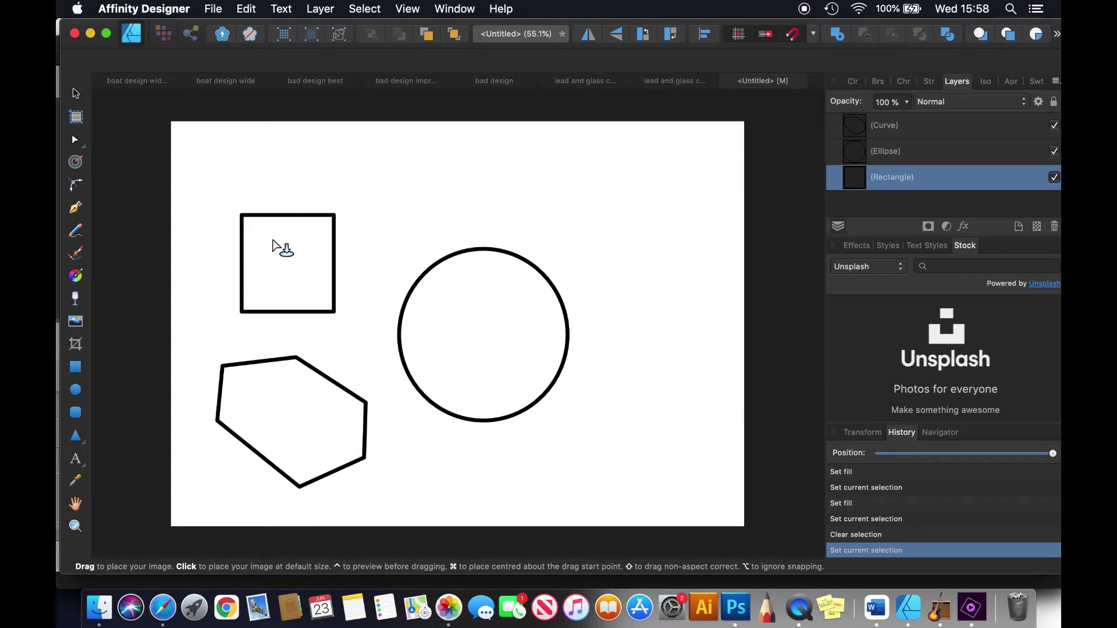
left_click(272, 245)
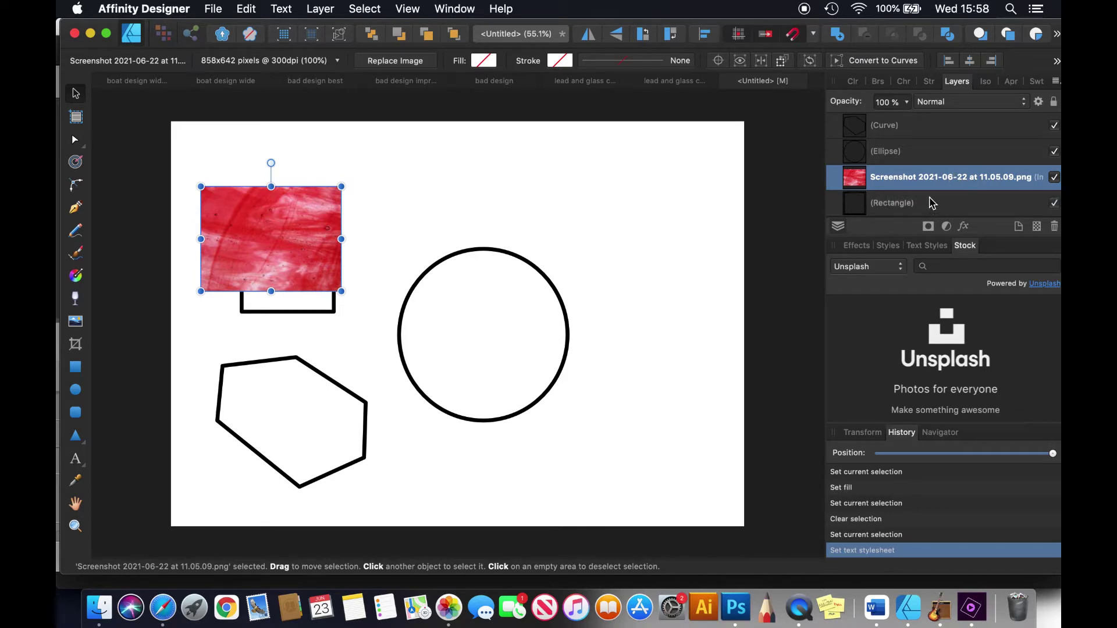
Move the Rectangle layer above the red photo and centre the photo over the square.
left_click_drag(933, 207, 928, 167)
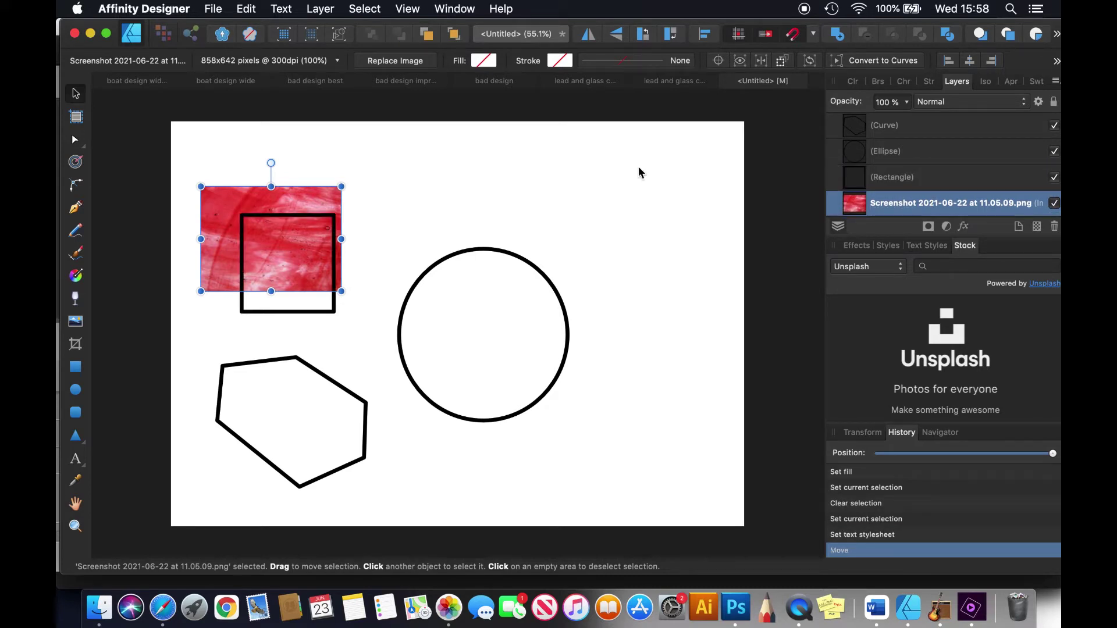
left_click_drag(294, 204, 312, 227)
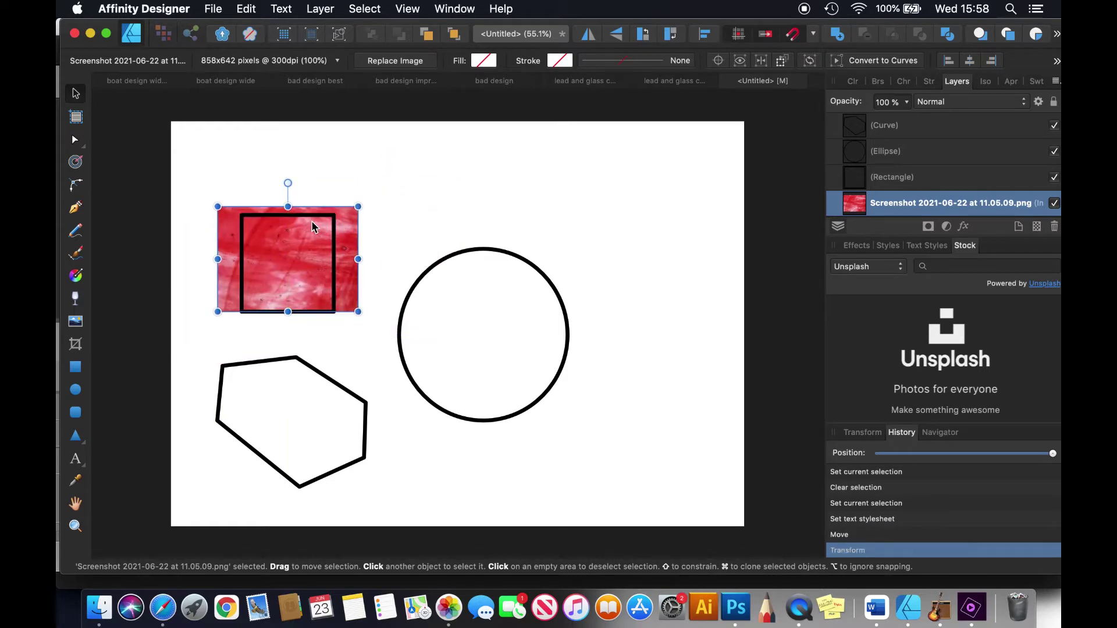
Nest the red photo layer inside the Rectangle layer so it clips to the square.
double_click(879, 204)
key("Return")
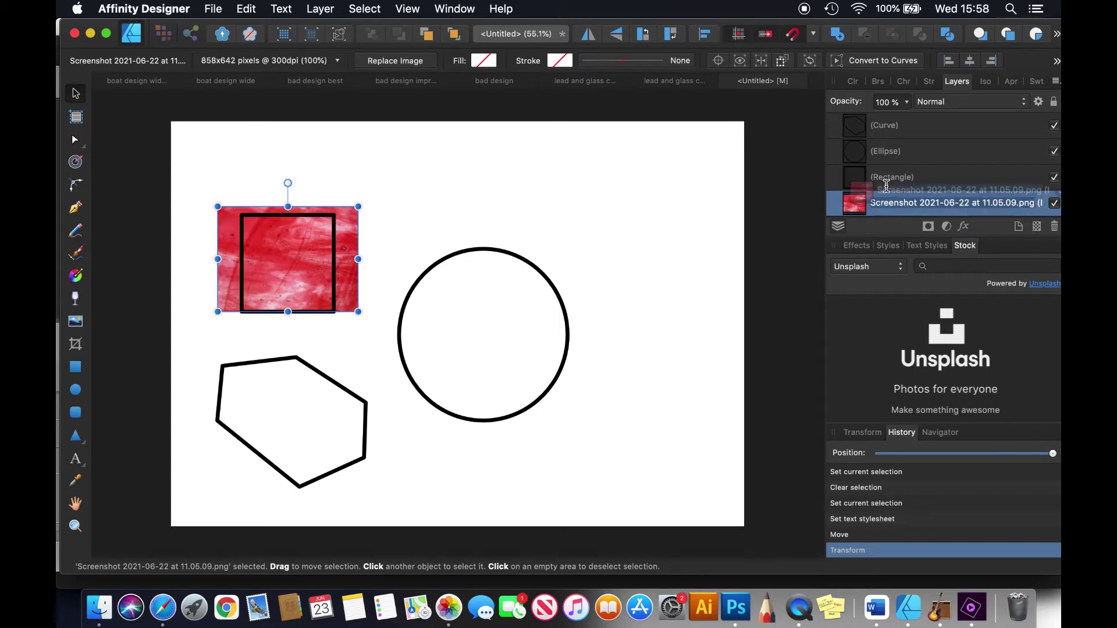
left_click_drag(879, 202, 919, 175)
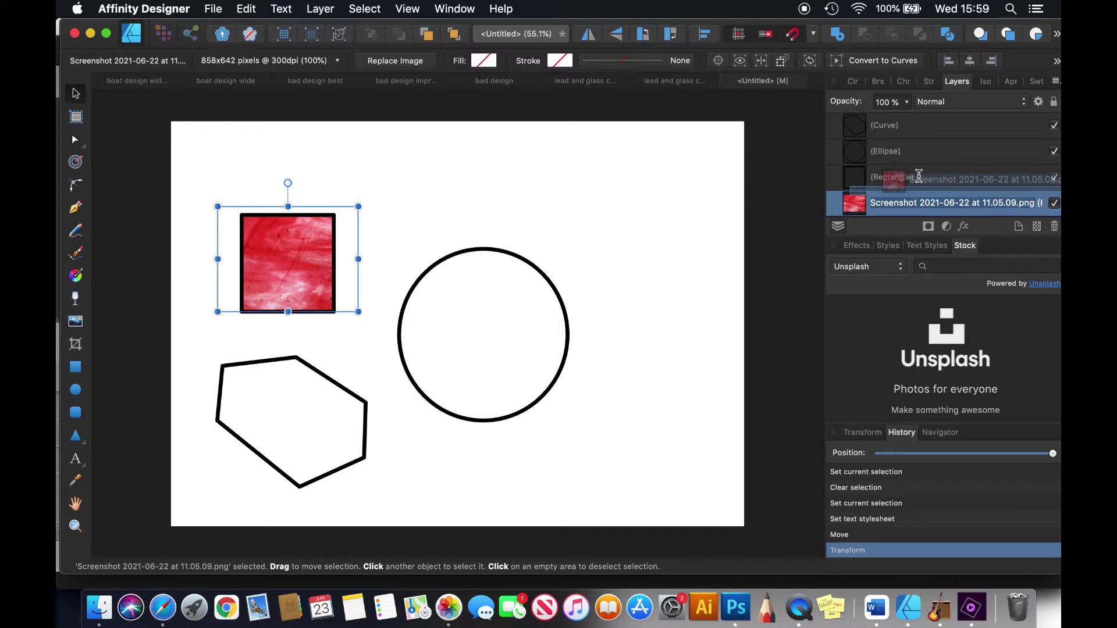
left_click_drag(919, 176, 920, 177)
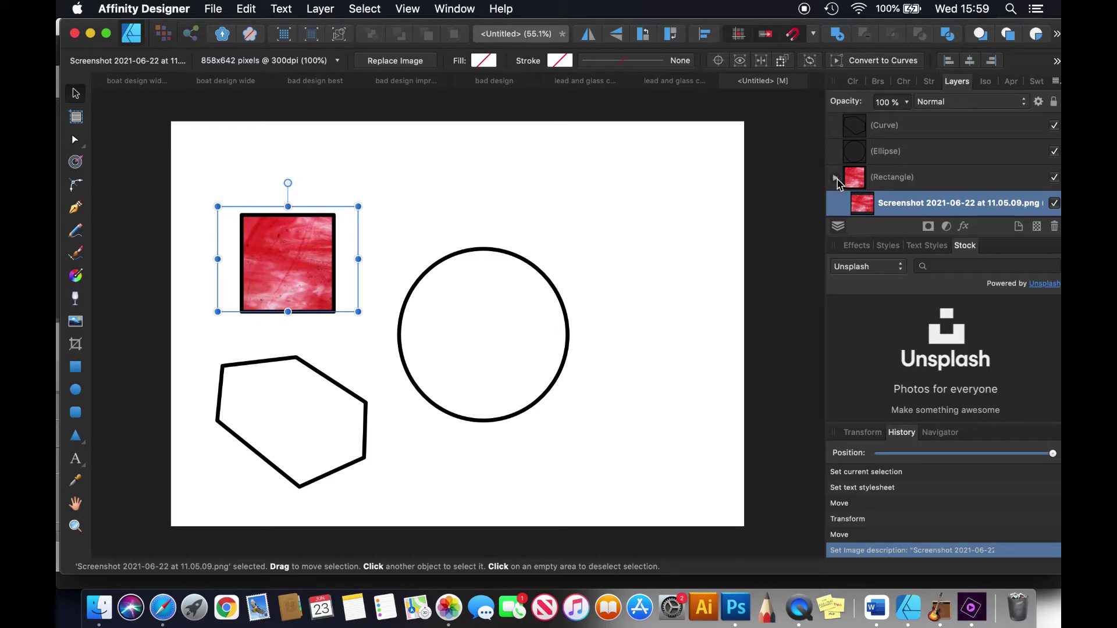
left_click(836, 178)
Stretch and shift the clipped red photo inside the square to show lighter pink texture.
left_click(836, 178)
left_click(836, 178)
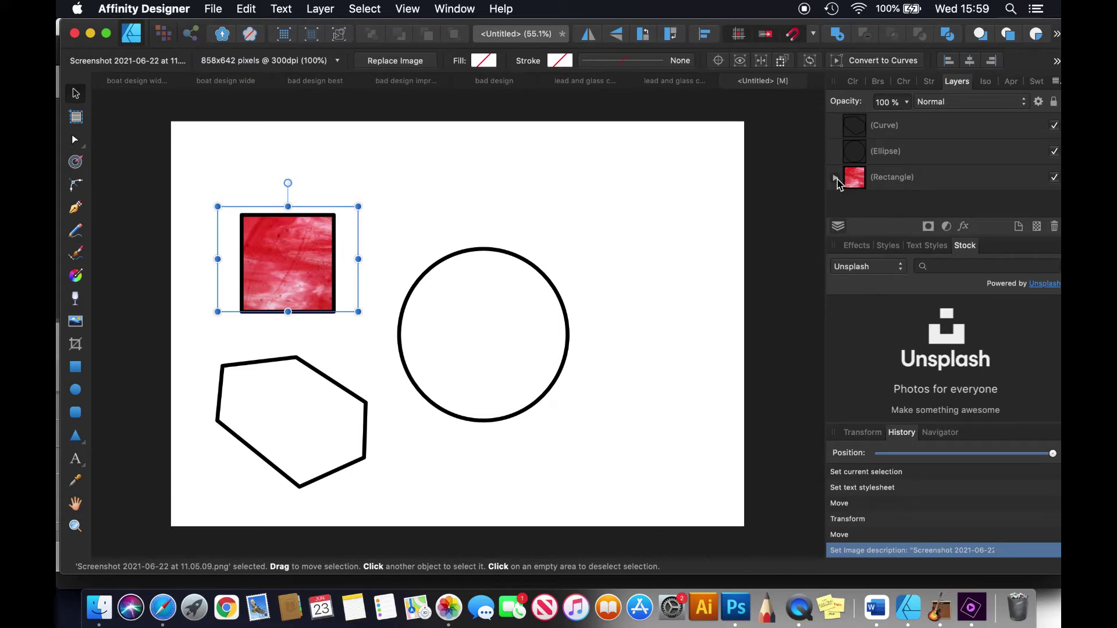
left_click(836, 179)
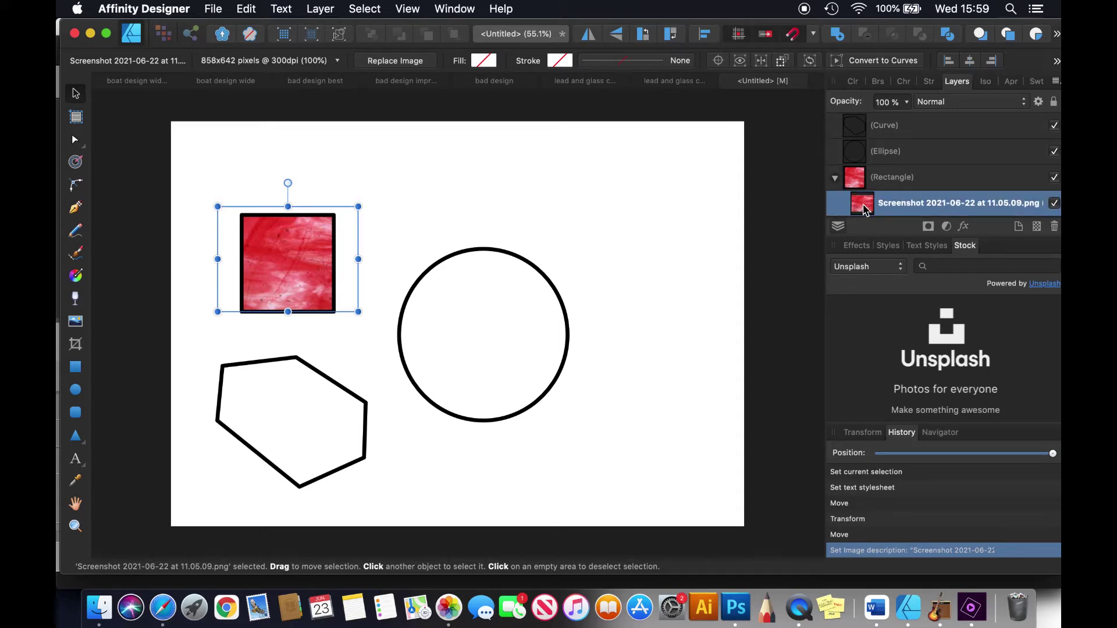
double_click(896, 204)
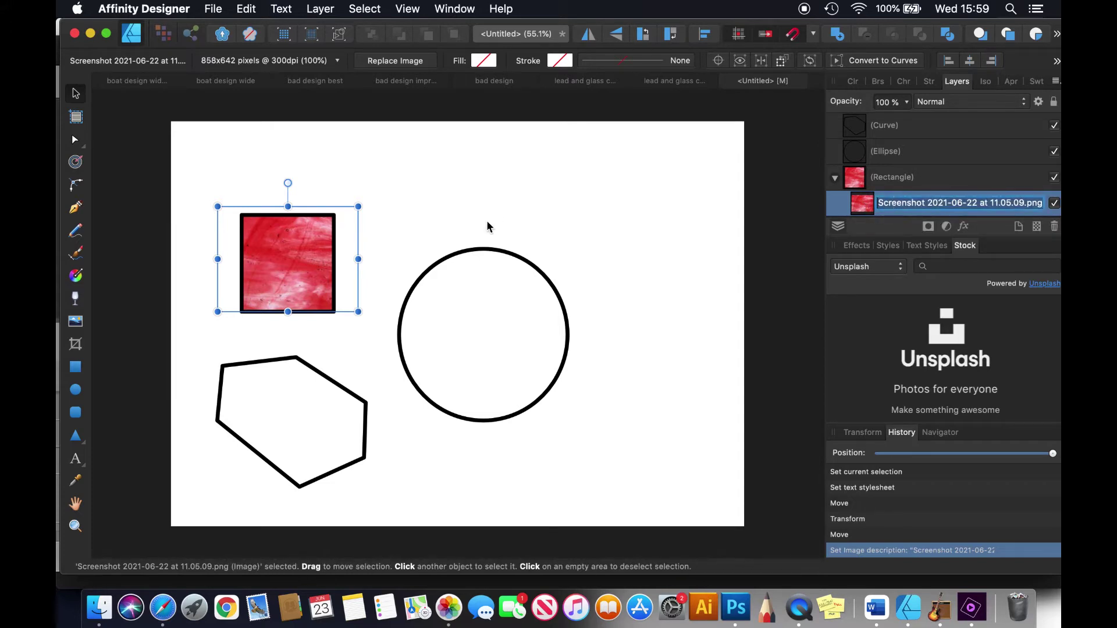
left_click_drag(284, 257, 262, 253)
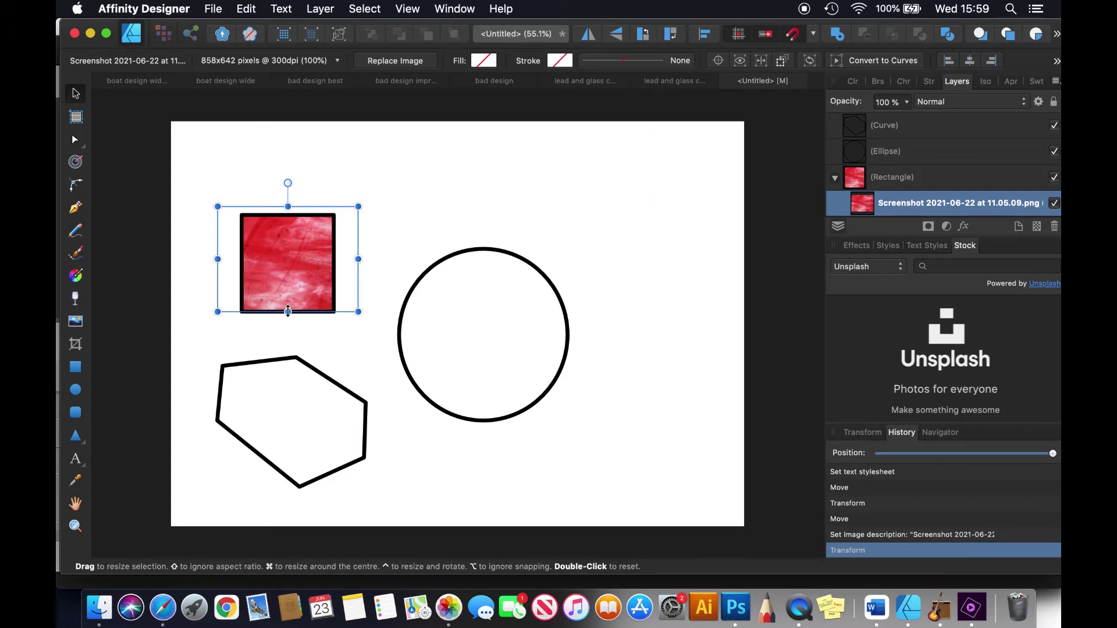
left_click_drag(287, 312, 283, 471)
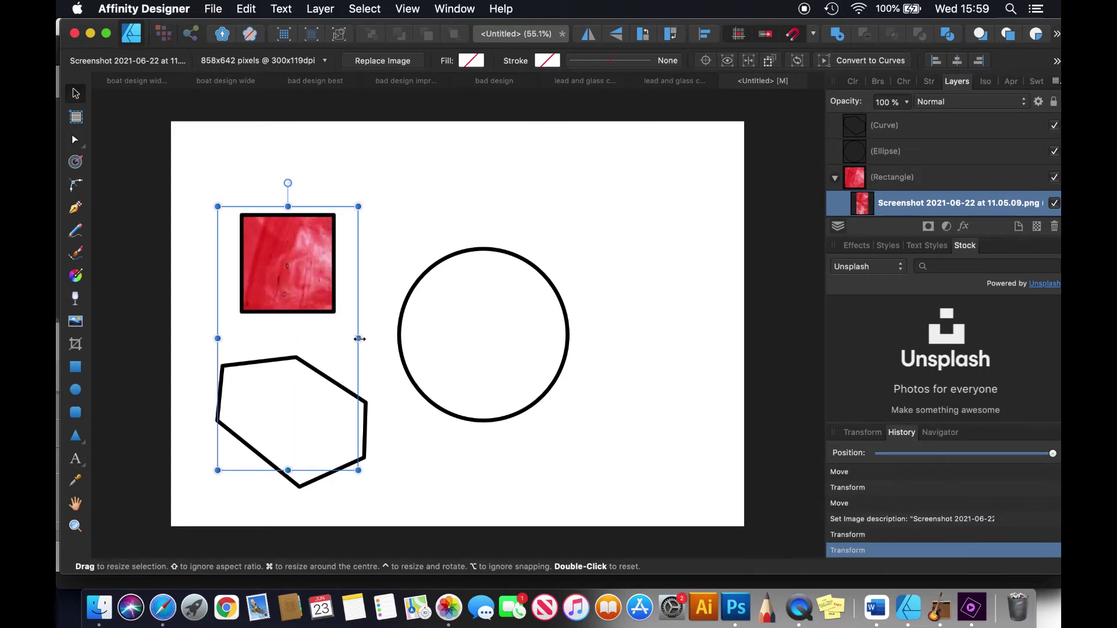
left_click_drag(360, 339, 681, 338)
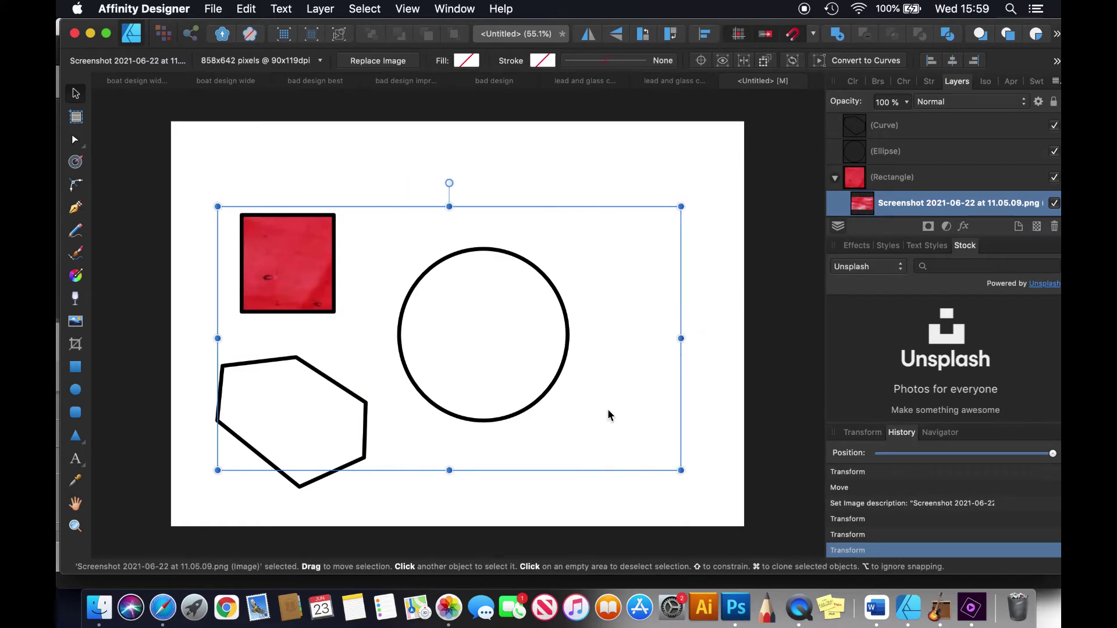
left_click_drag(608, 411, 433, 266)
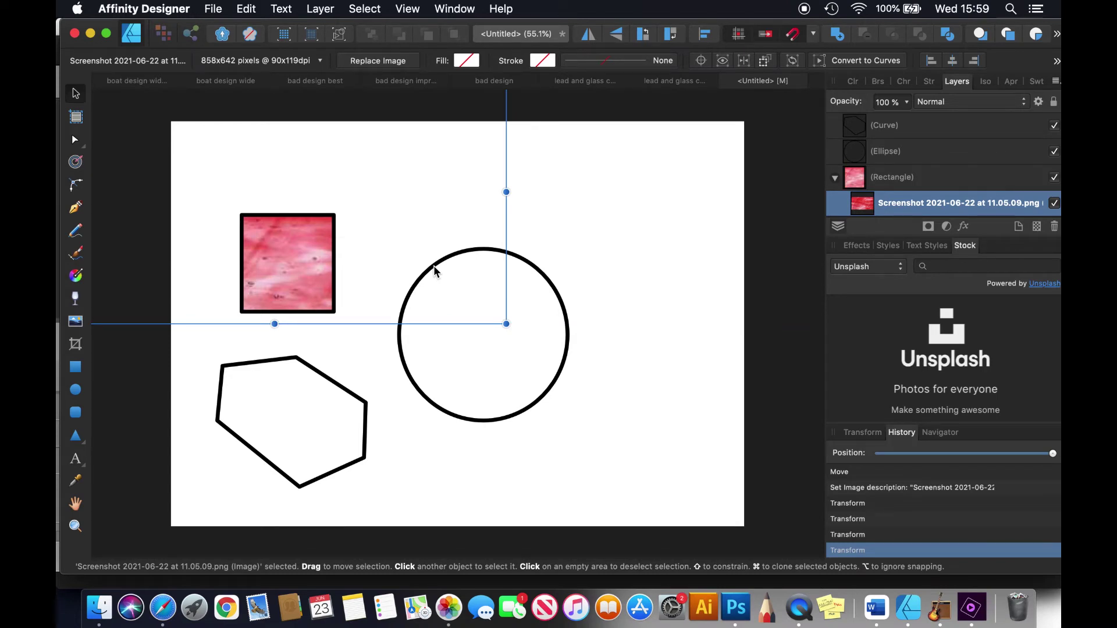
left_click(579, 243)
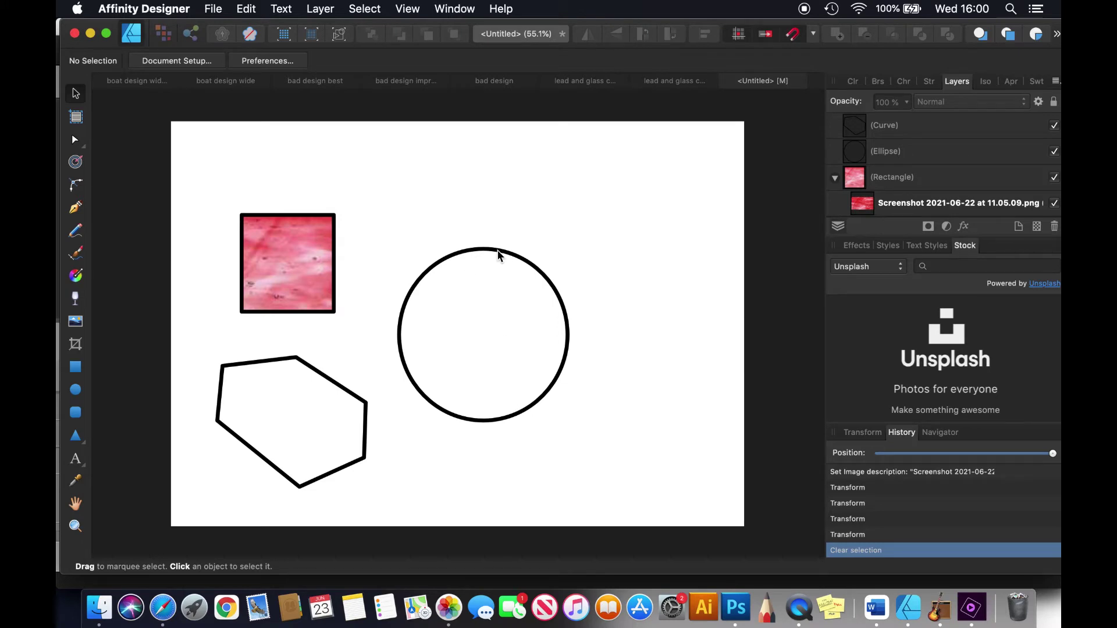
Place the green glass image 'Screenshot 2021-06-22 at 13.50.13' at the circle's centre.
left_click(939, 155)
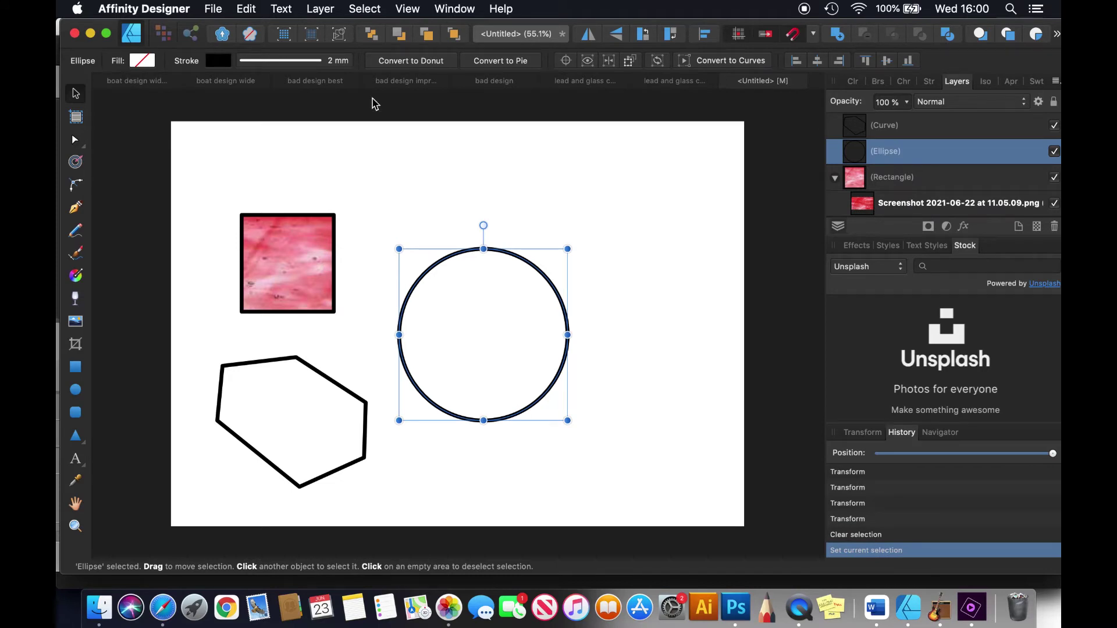
left_click(213, 8)
left_click(202, 194)
left_click(213, 8)
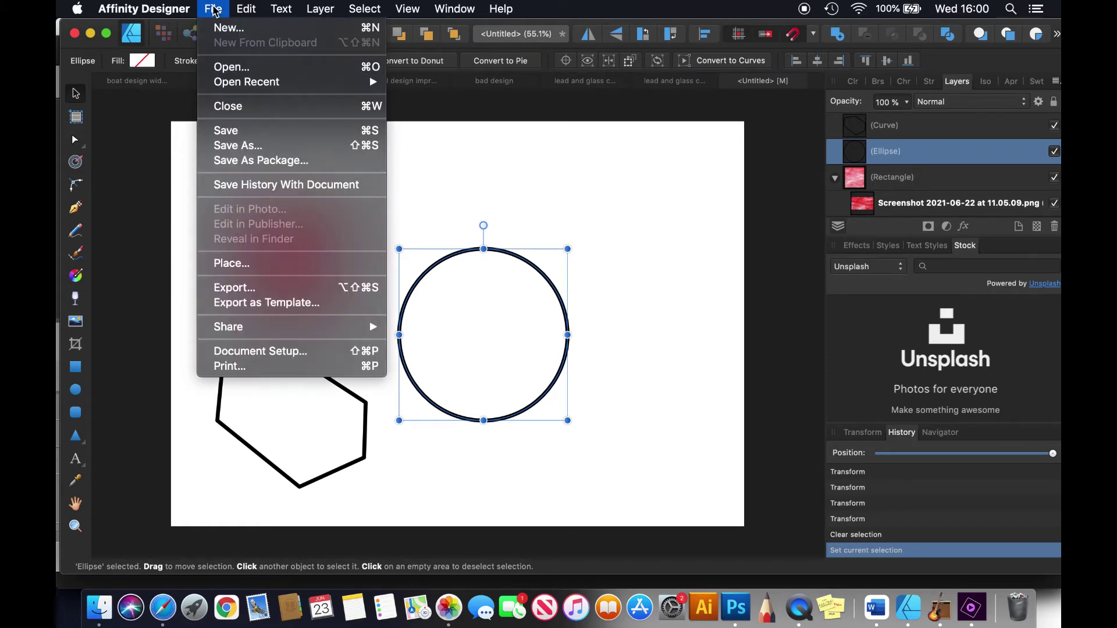
left_click(232, 267)
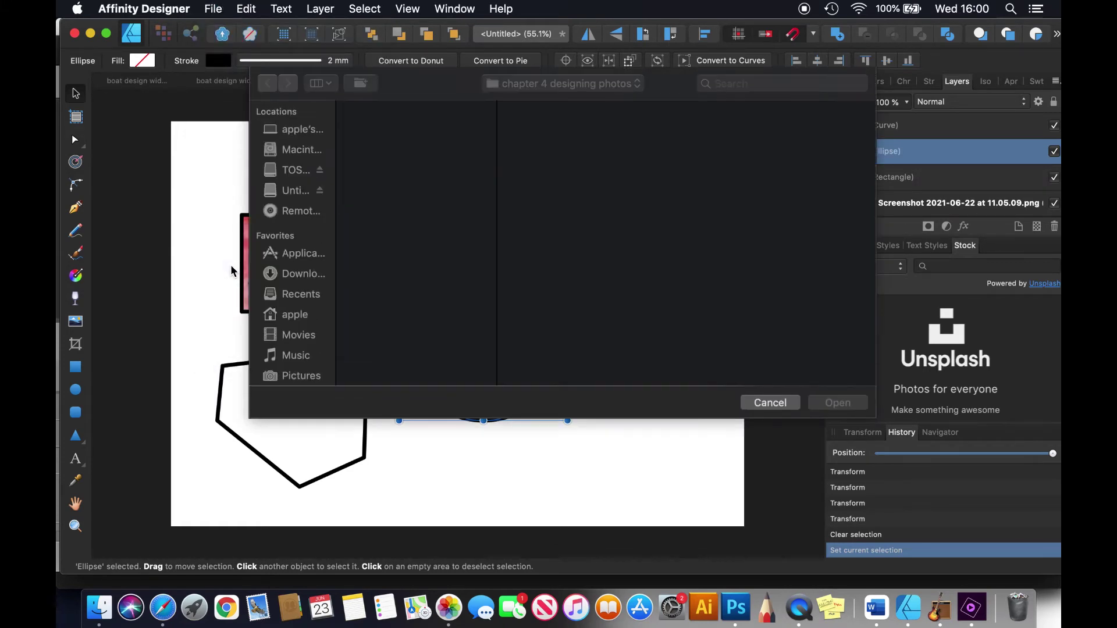
key("shift+super+f")
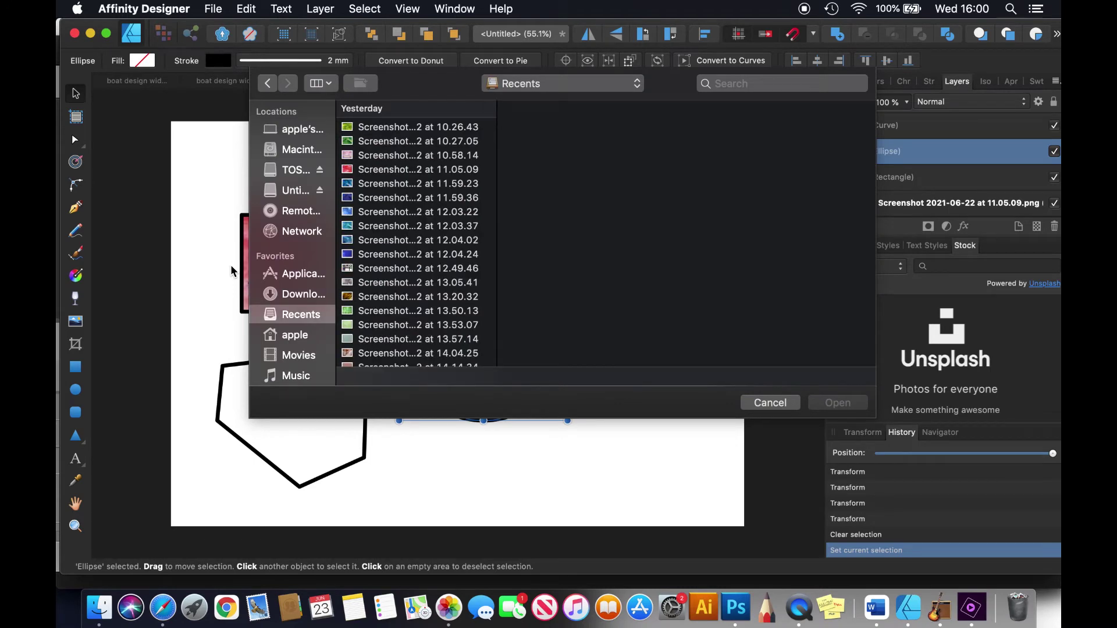
left_click(373, 313)
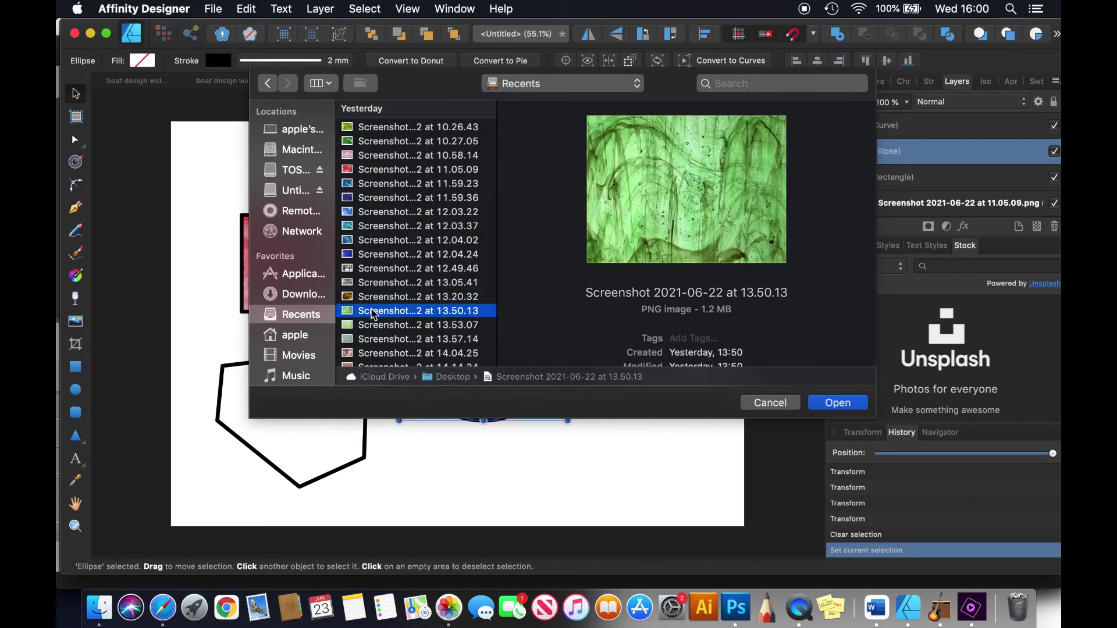
left_click(831, 404)
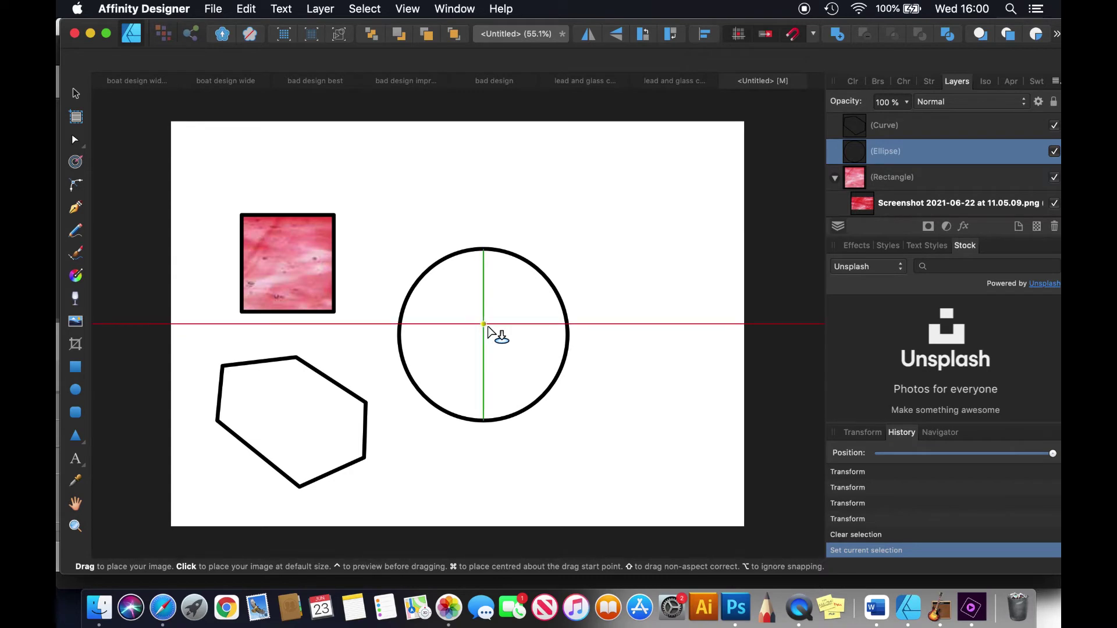
left_click(487, 327)
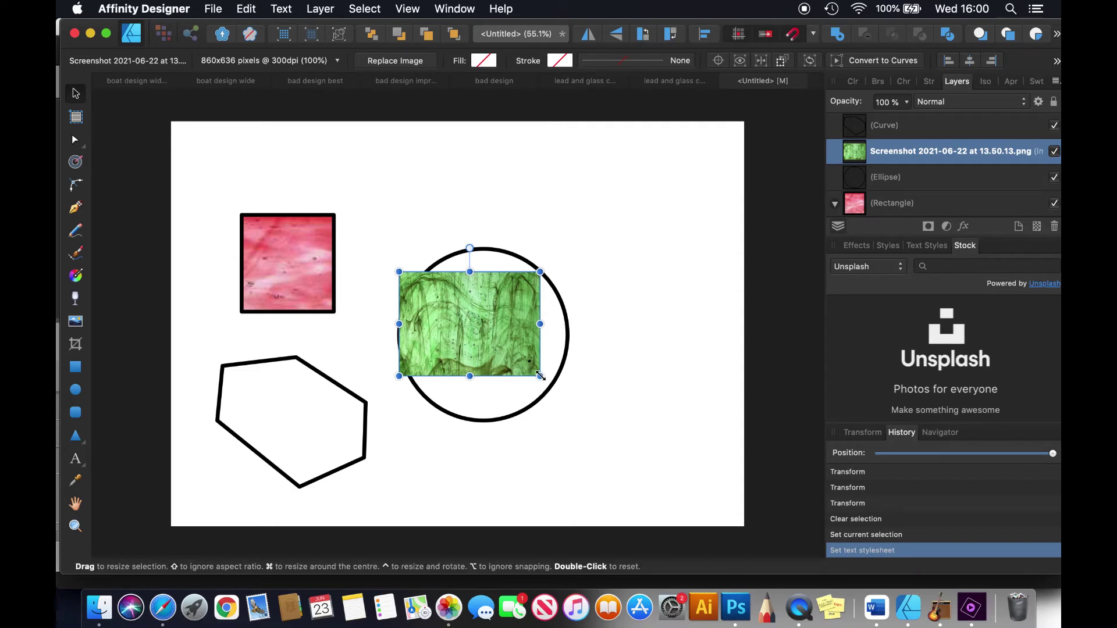
Enlarge and move the green photo to cover the circle, then drag its layer toward the Ellipse.
left_click_drag(540, 376, 654, 487)
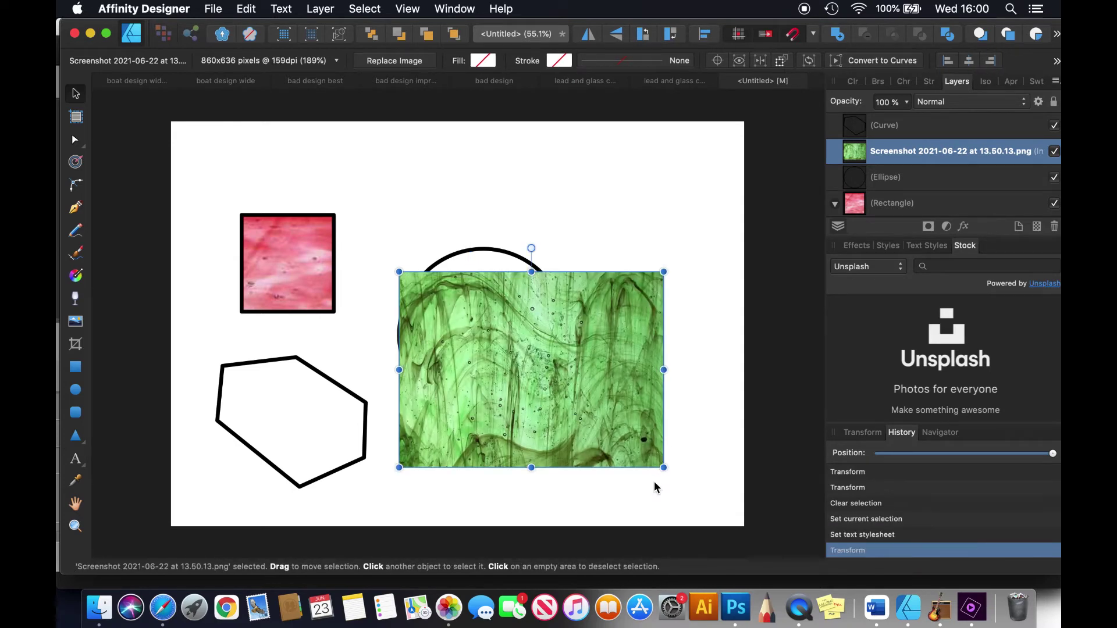
left_click_drag(549, 389, 515, 347)
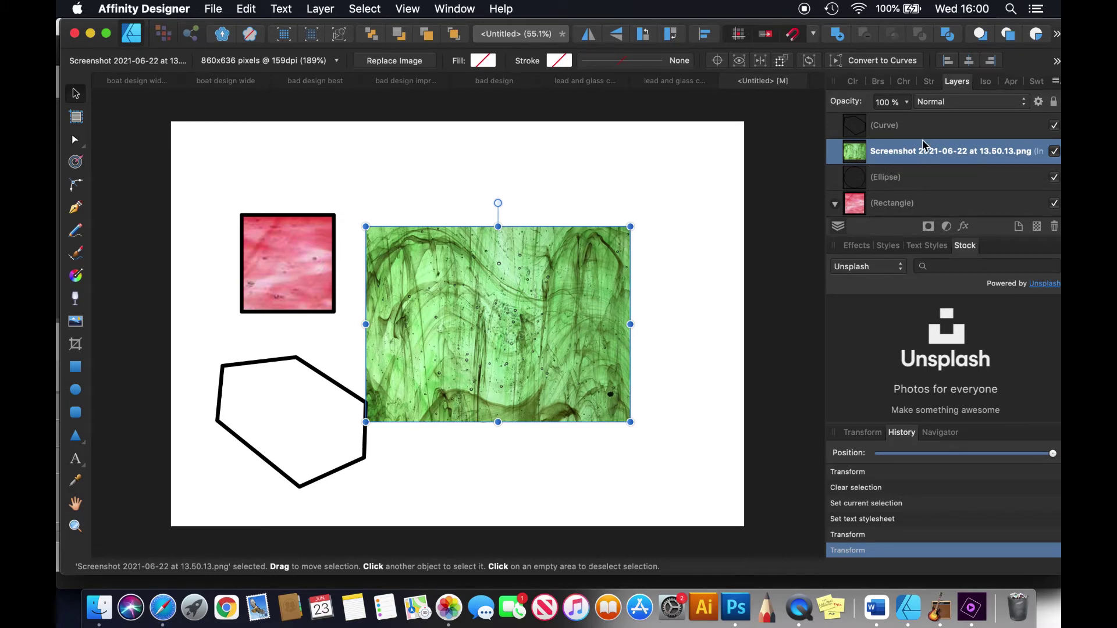
left_click_drag(917, 153, 917, 195)
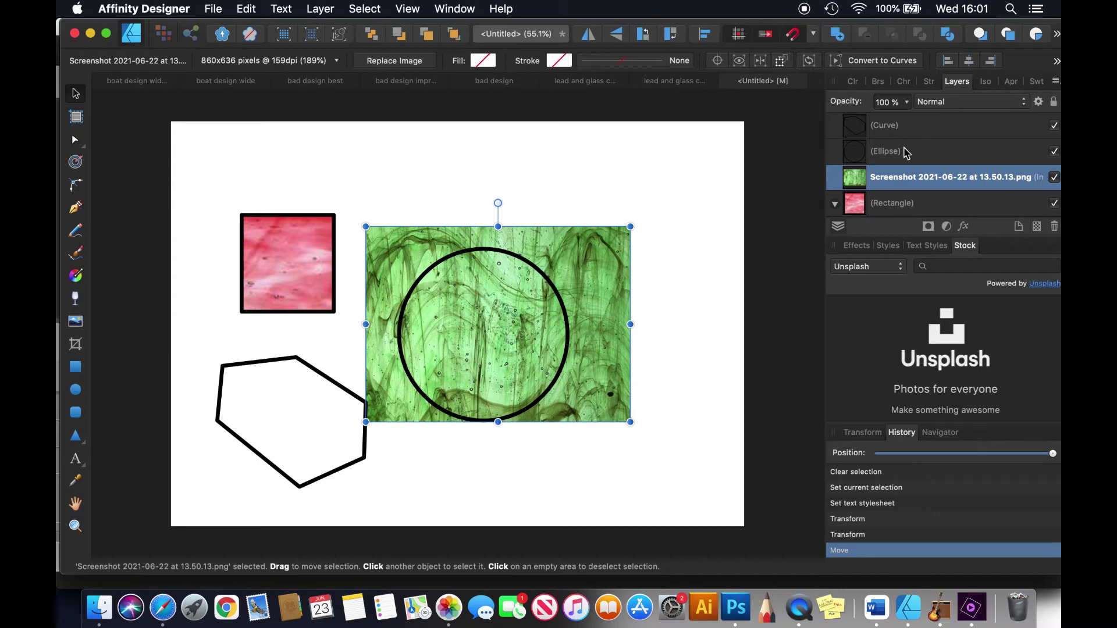
left_click_drag(877, 179, 878, 80)
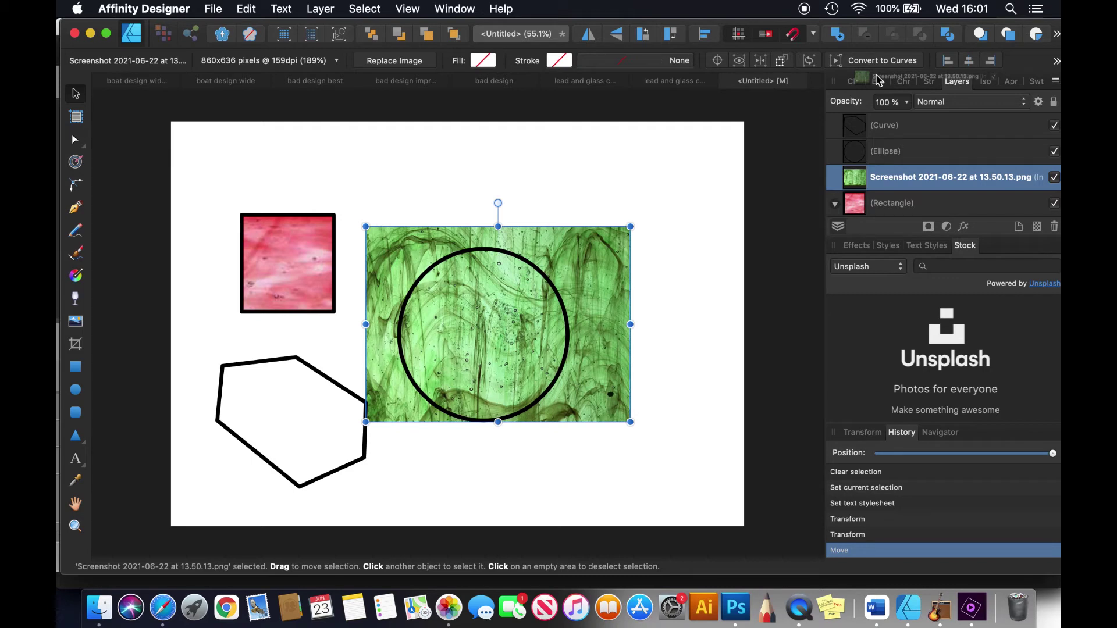
Drop the green photo layer onto the Ellipse layer to clip it, then reposition the photo.
left_click_drag(878, 80, 901, 157)
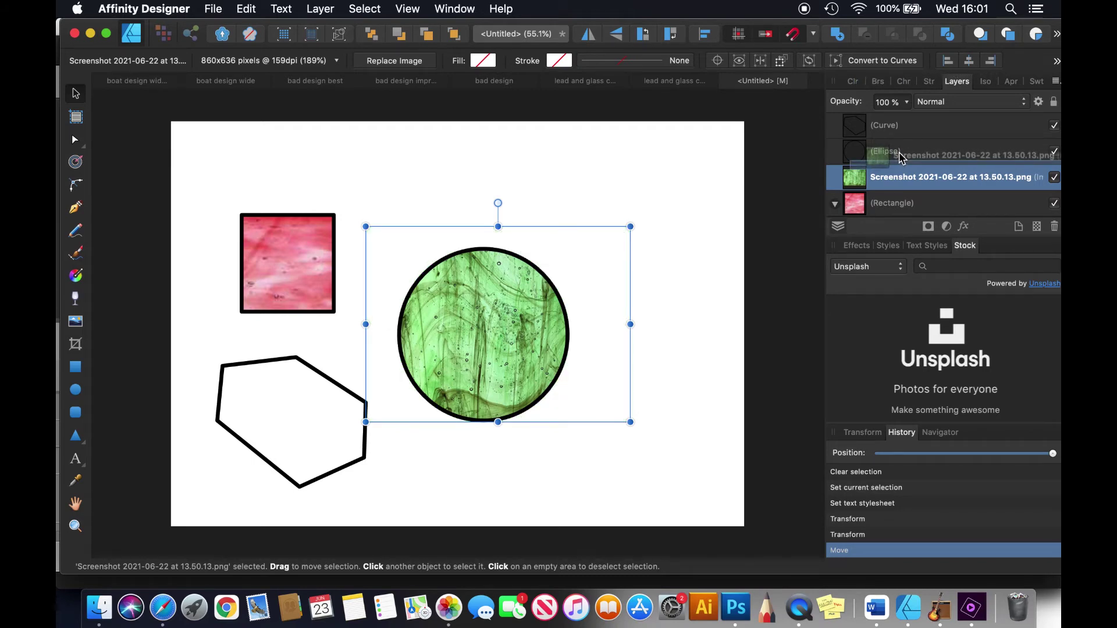
left_click_drag(900, 158, 909, 155)
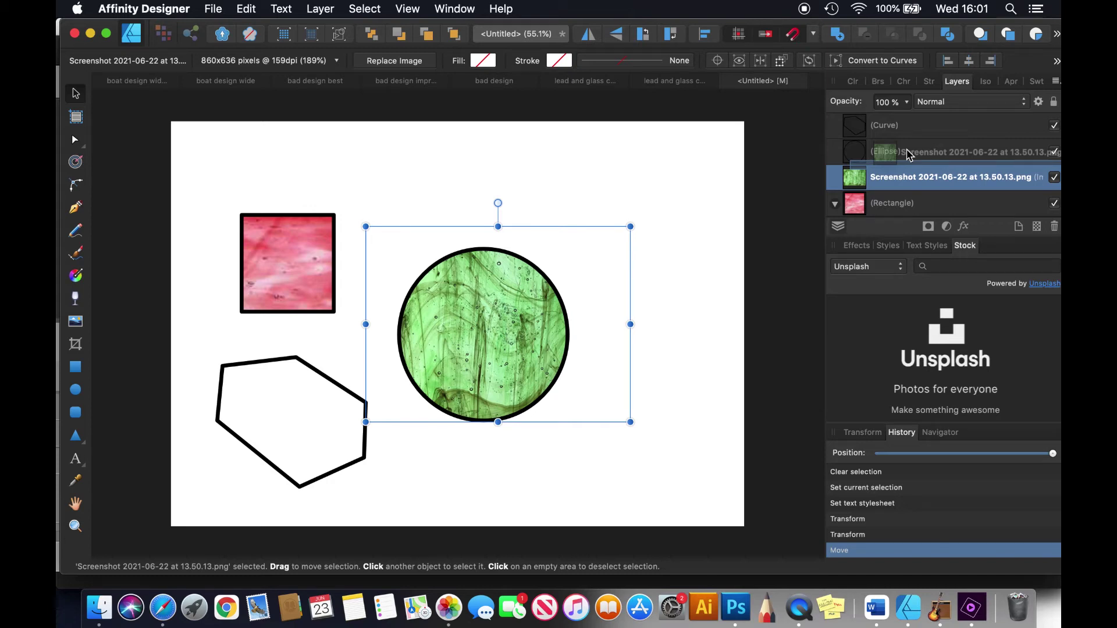
left_click_drag(907, 150, 906, 151)
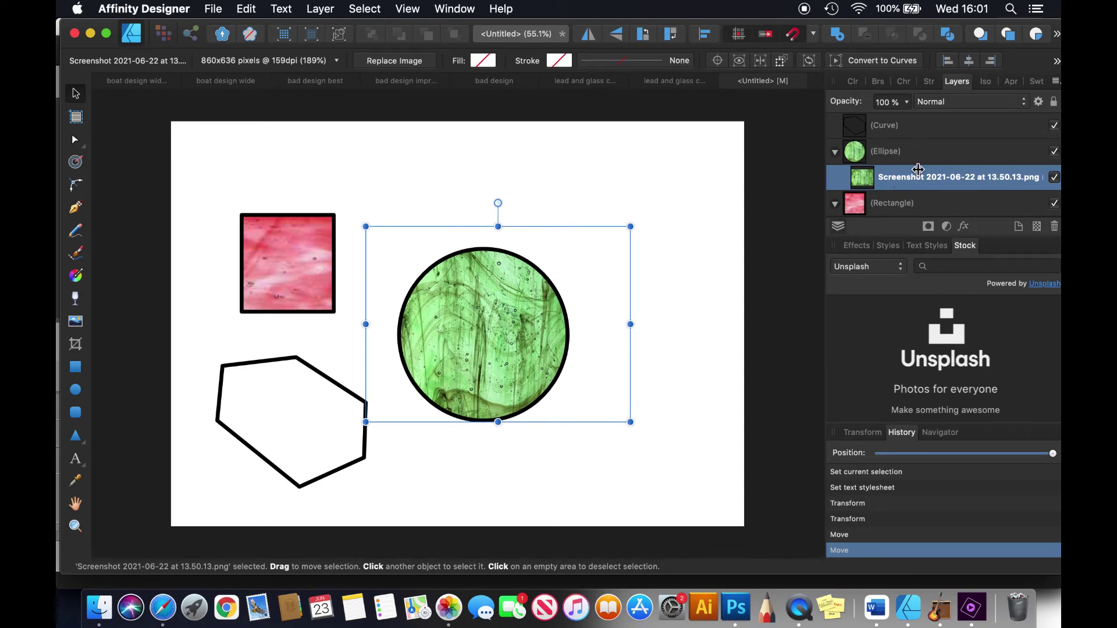
left_click_drag(469, 288, 452, 312)
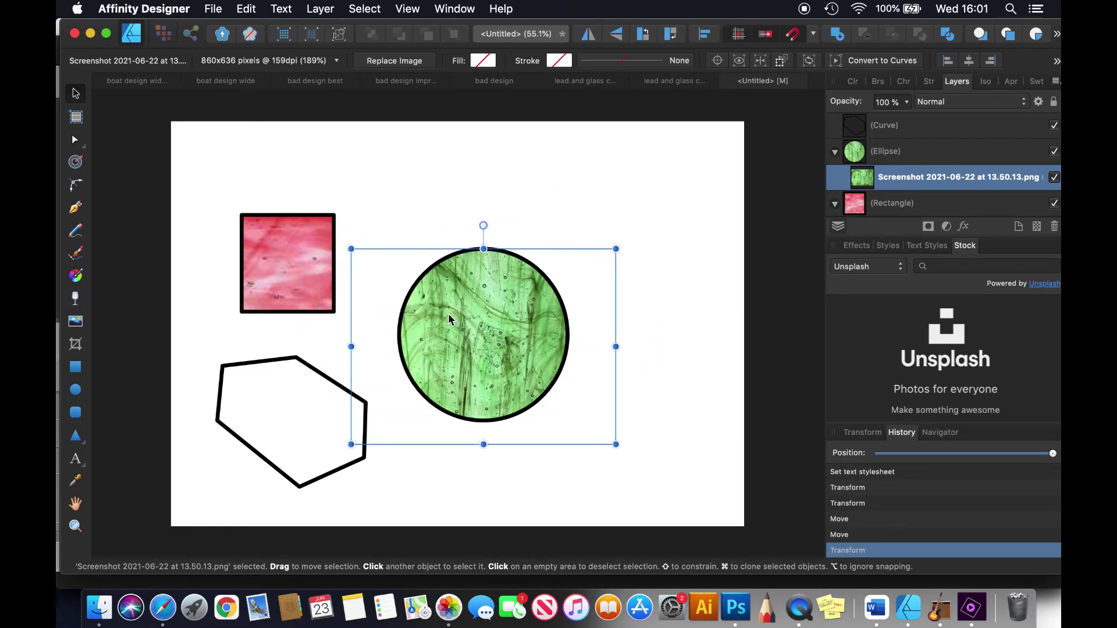
left_click(472, 464)
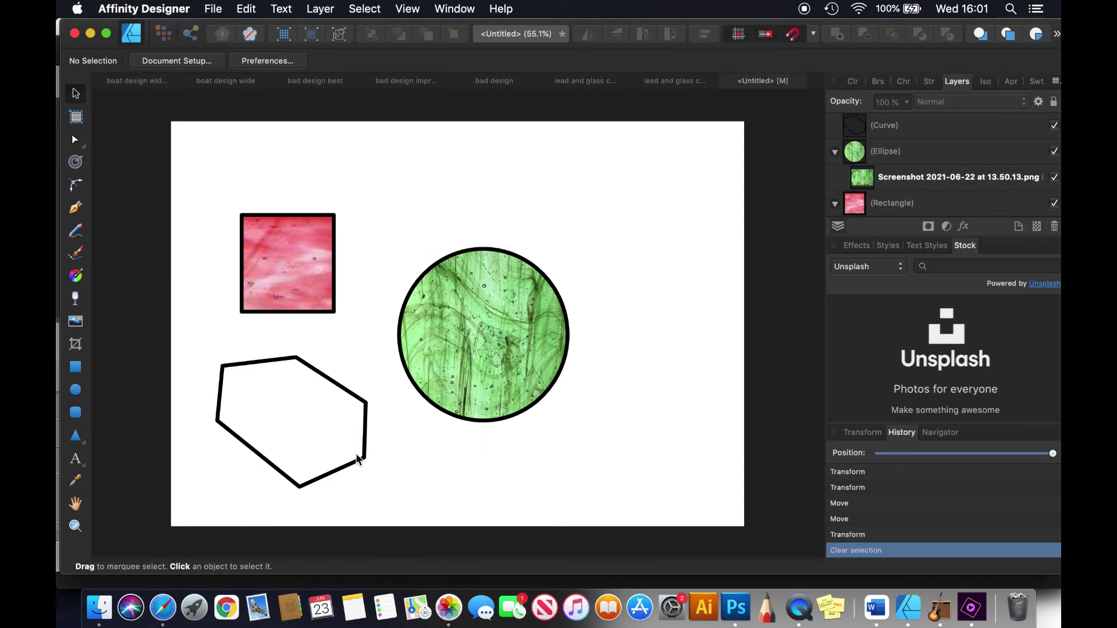
Place the blue water image 'Screenshot 2021-06-22 at 11.59.23' from Recents onto the hexagon.
left_click(932, 125)
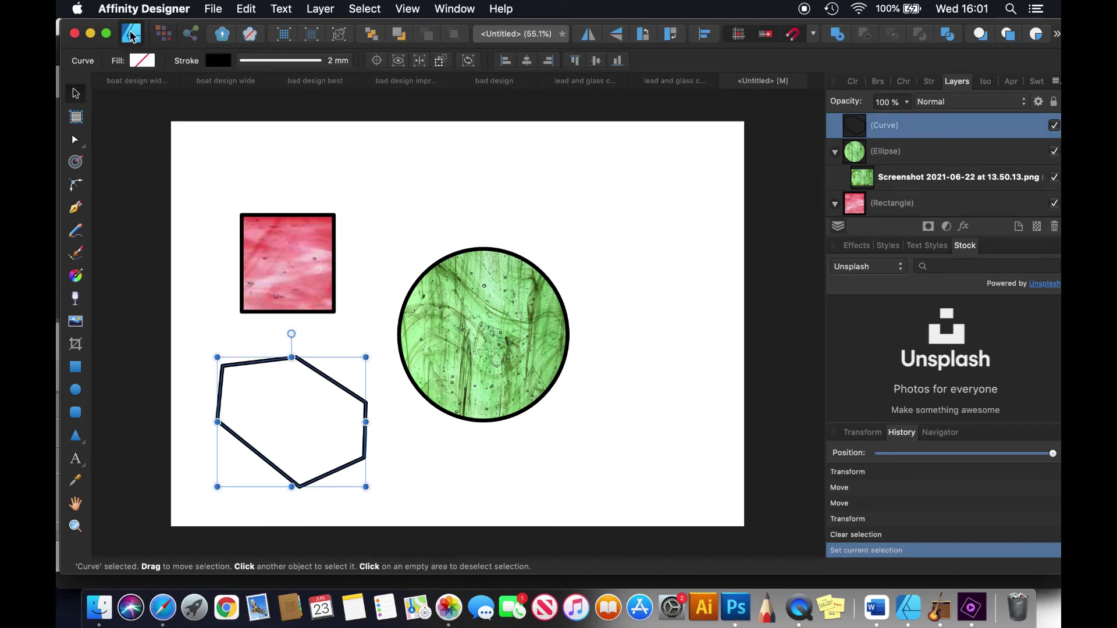
left_click(214, 9)
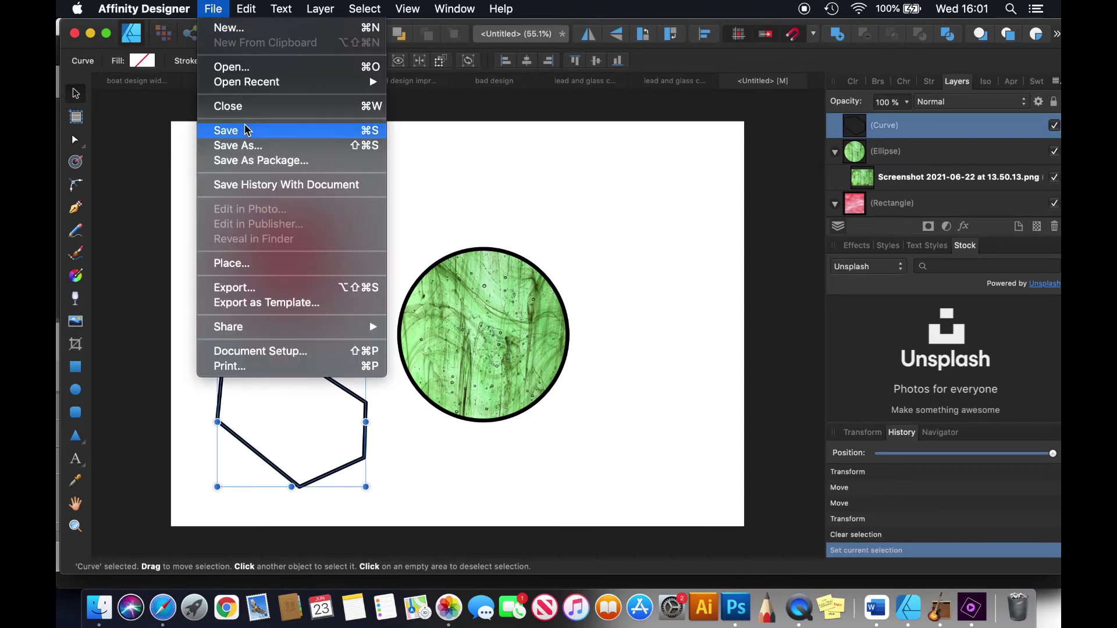
left_click(235, 267)
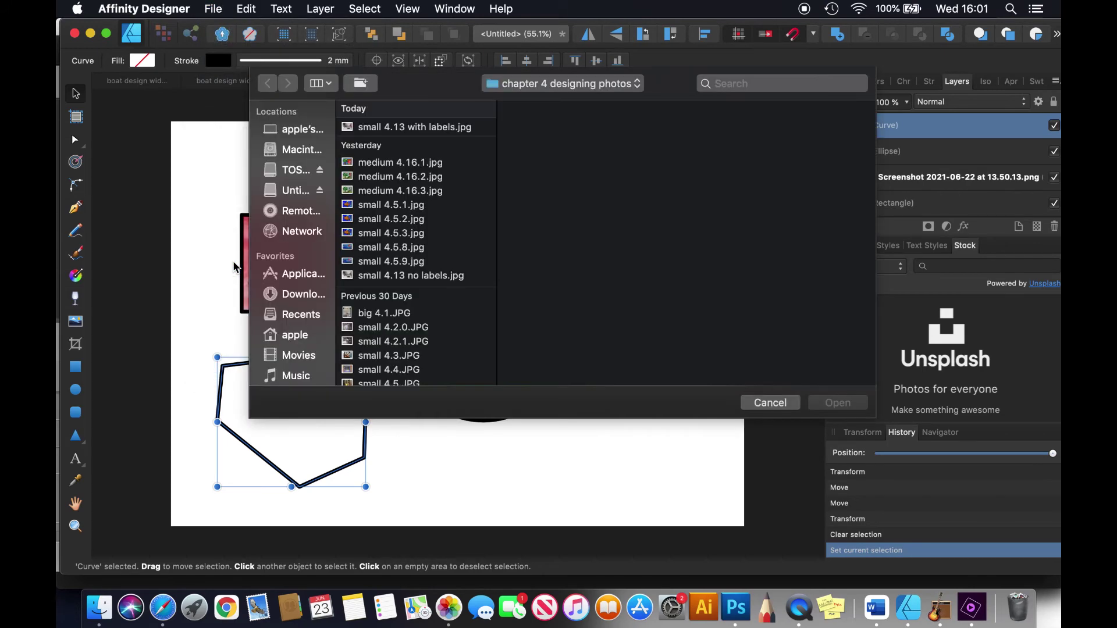
left_click(305, 315)
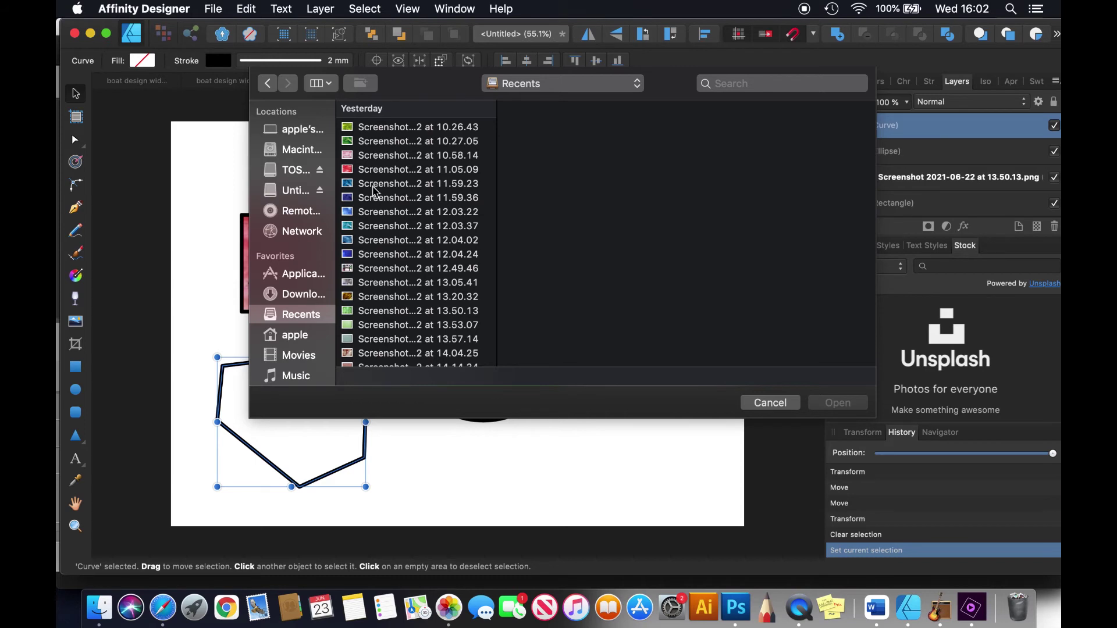
left_click(374, 185)
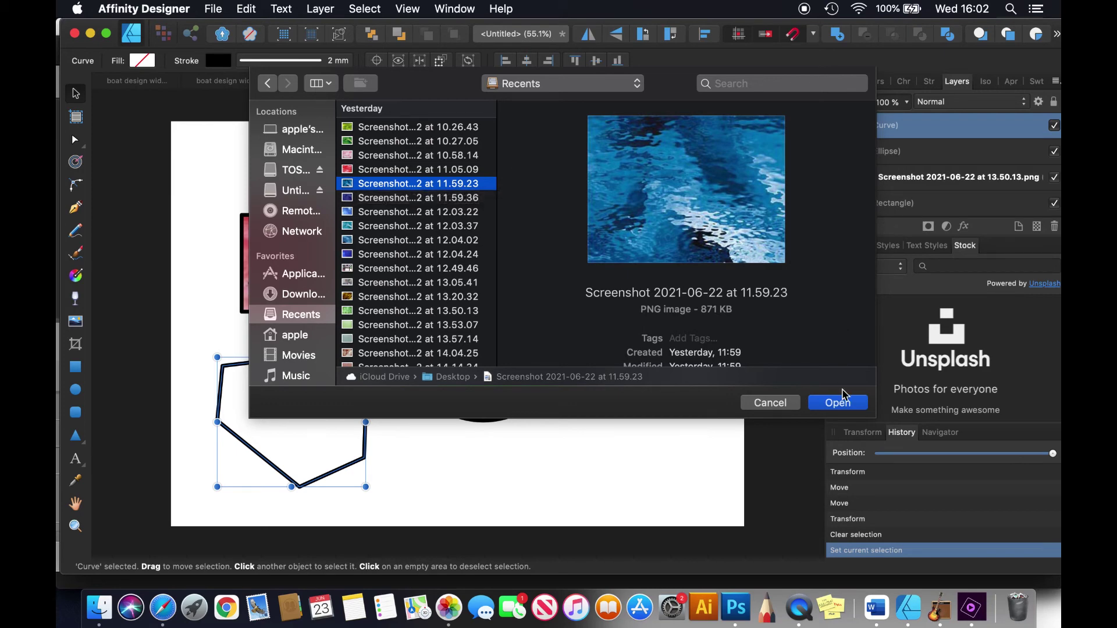
left_click(841, 407)
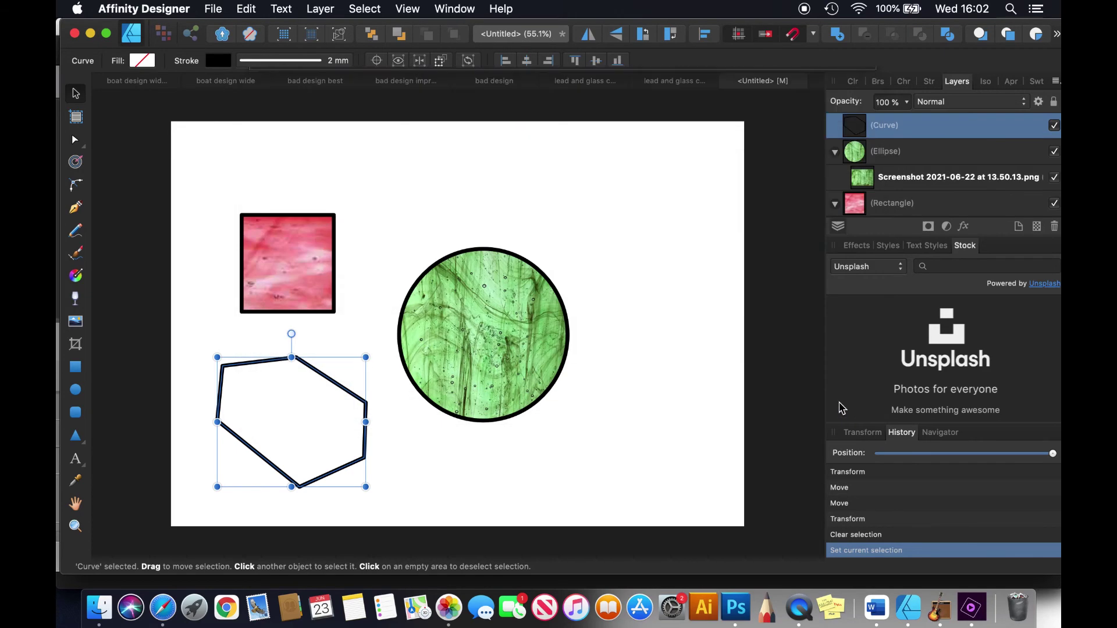
left_click(282, 397)
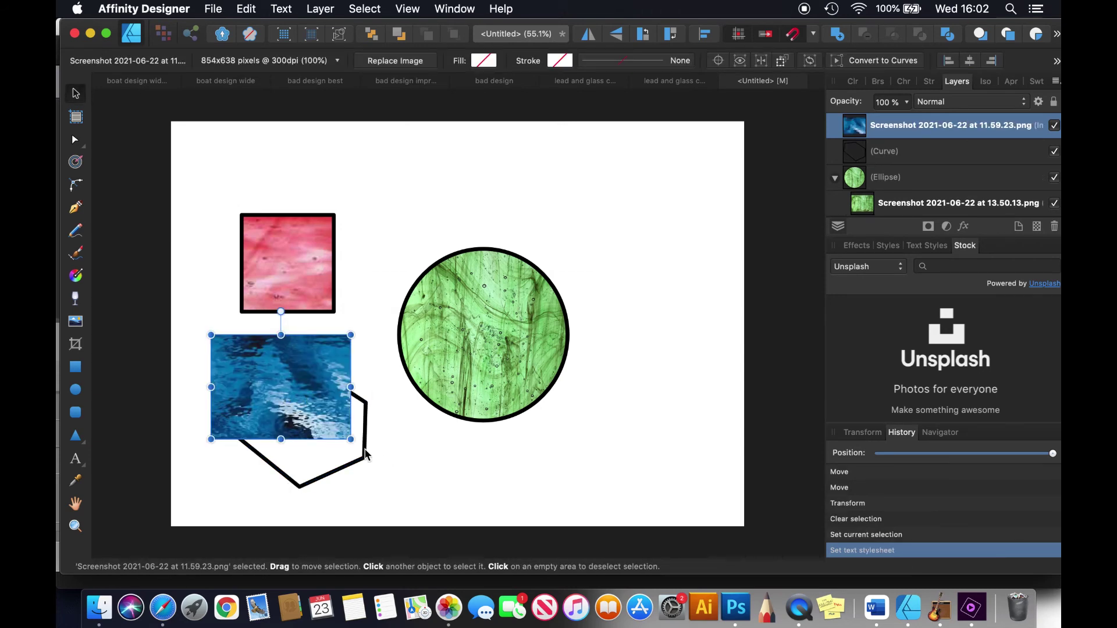
Enlarge the blue water photo over the hexagon and layer it beneath the hexagon outline.
left_click_drag(351, 440, 406, 491)
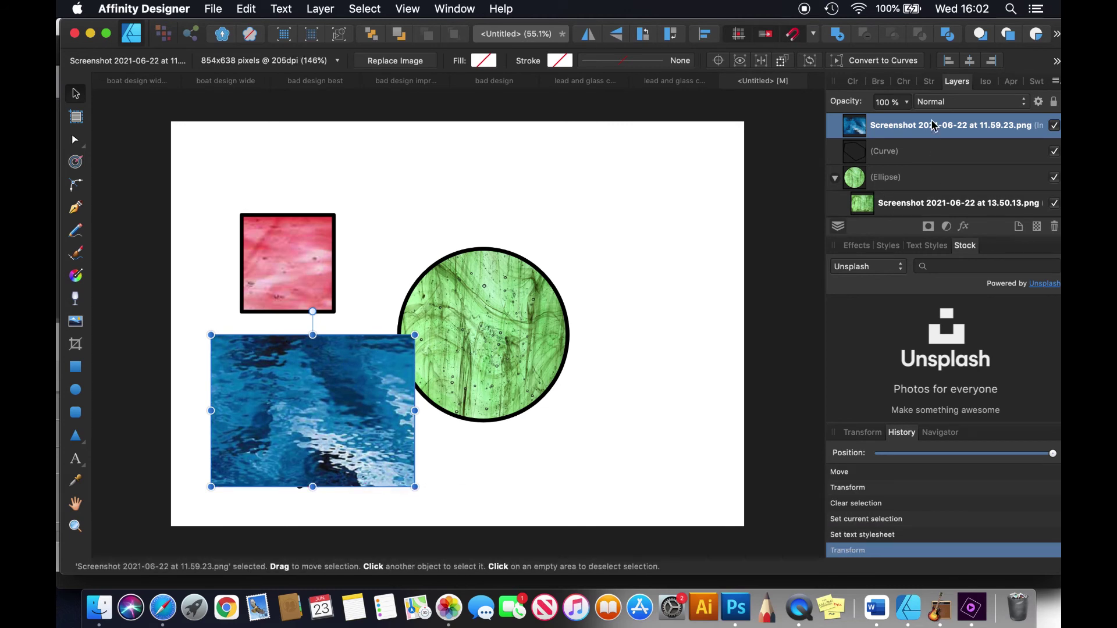
left_click_drag(933, 125, 929, 170)
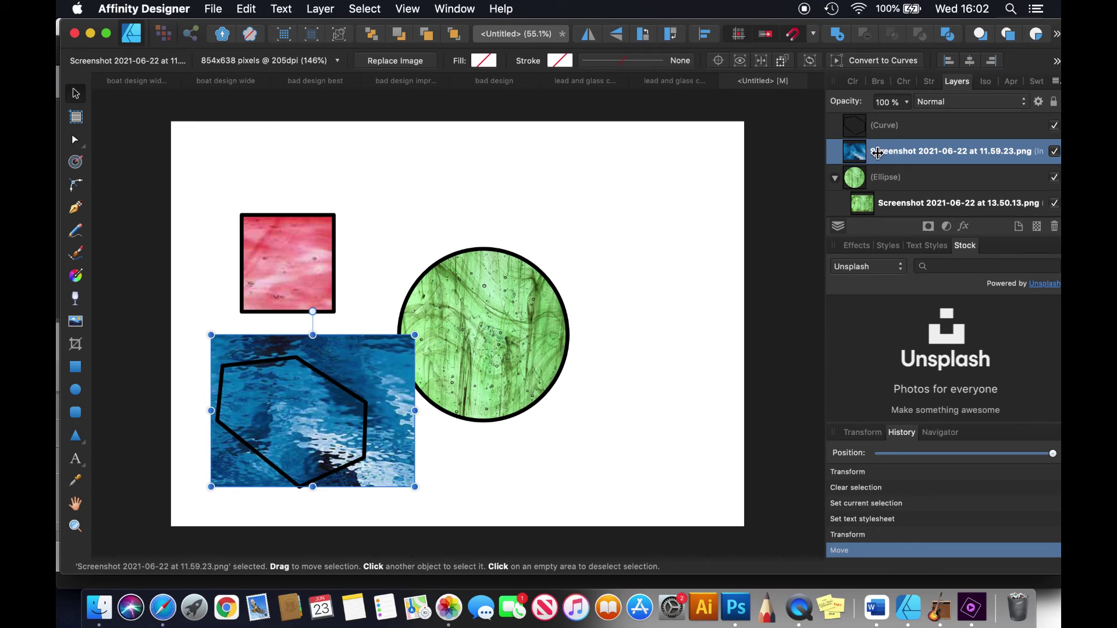
Drop the blue photo layer onto the hexagon (Curve) layer to mask it, then deselect.
left_click_drag(878, 152, 870, 124)
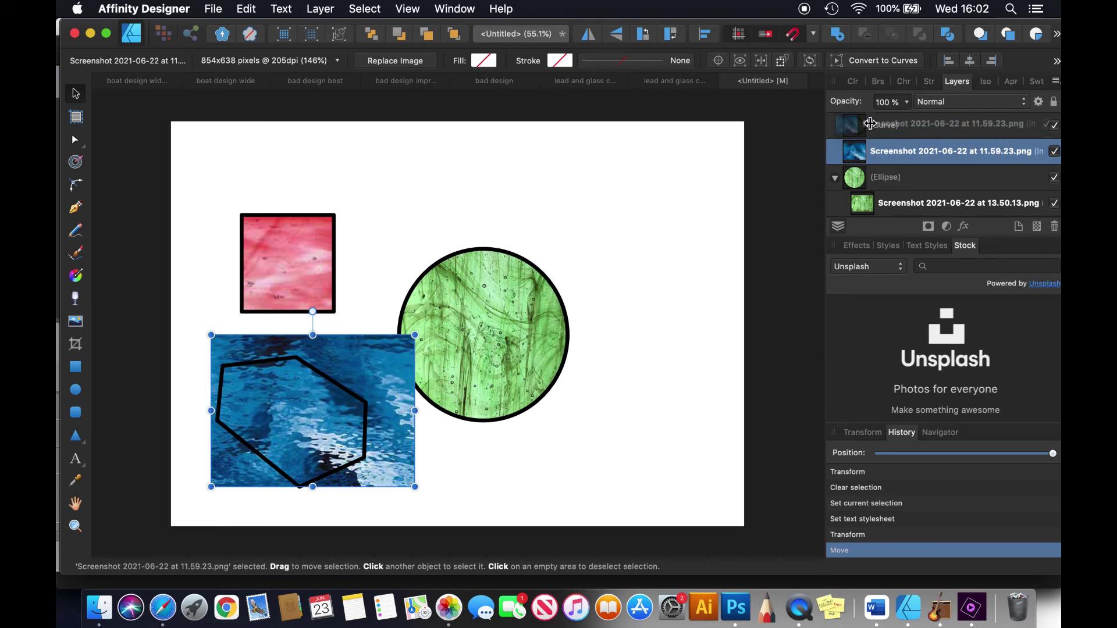
left_click_drag(870, 123, 900, 126)
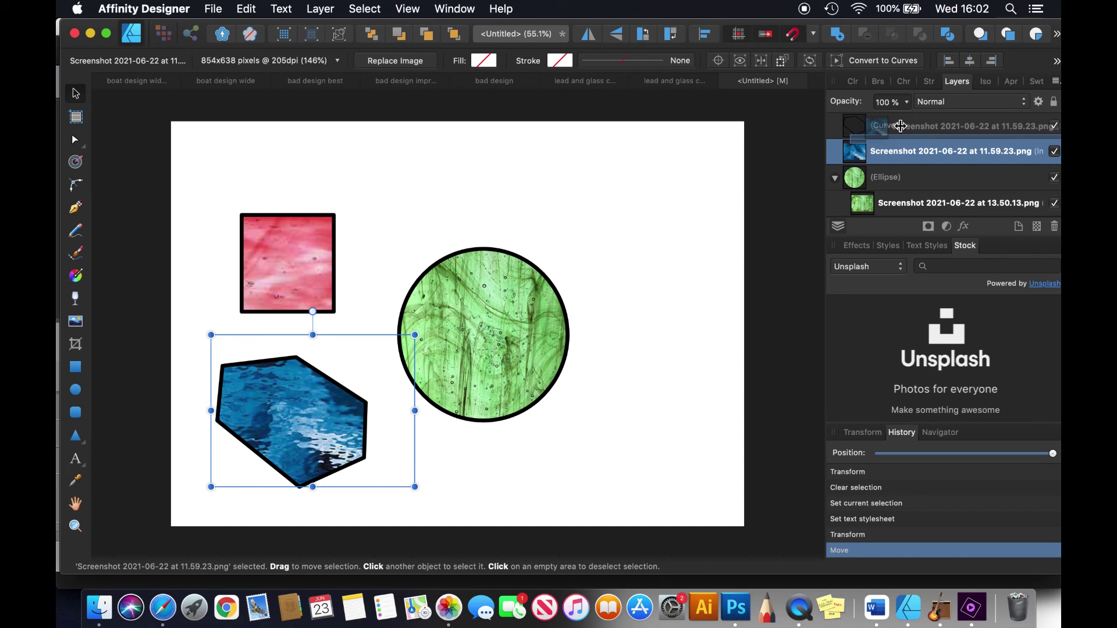
left_click_drag(901, 125, 901, 126)
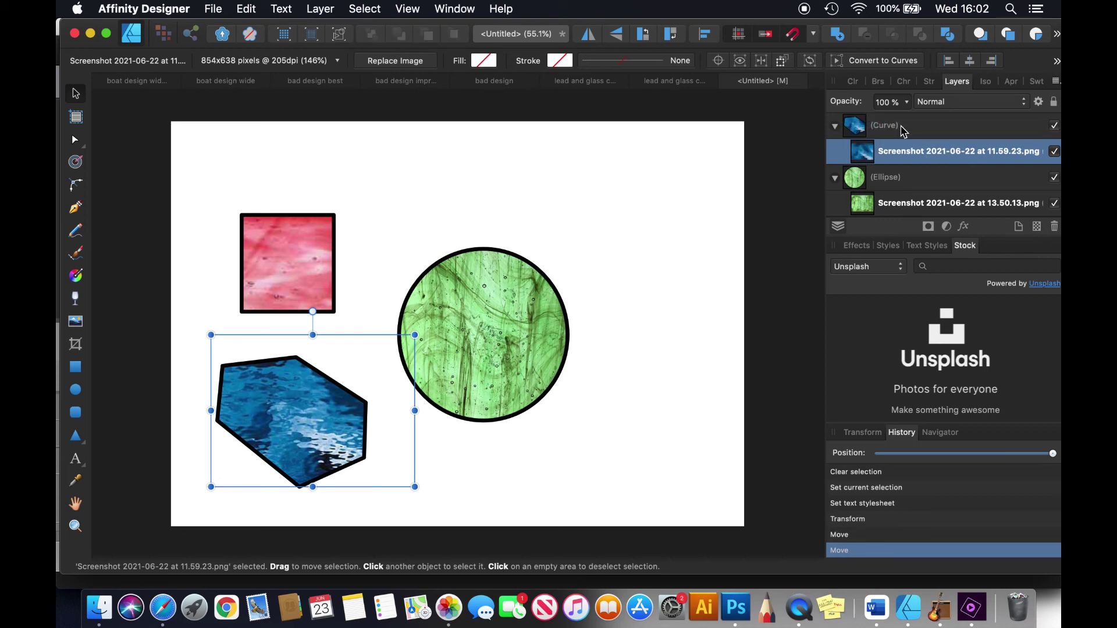
left_click(642, 305)
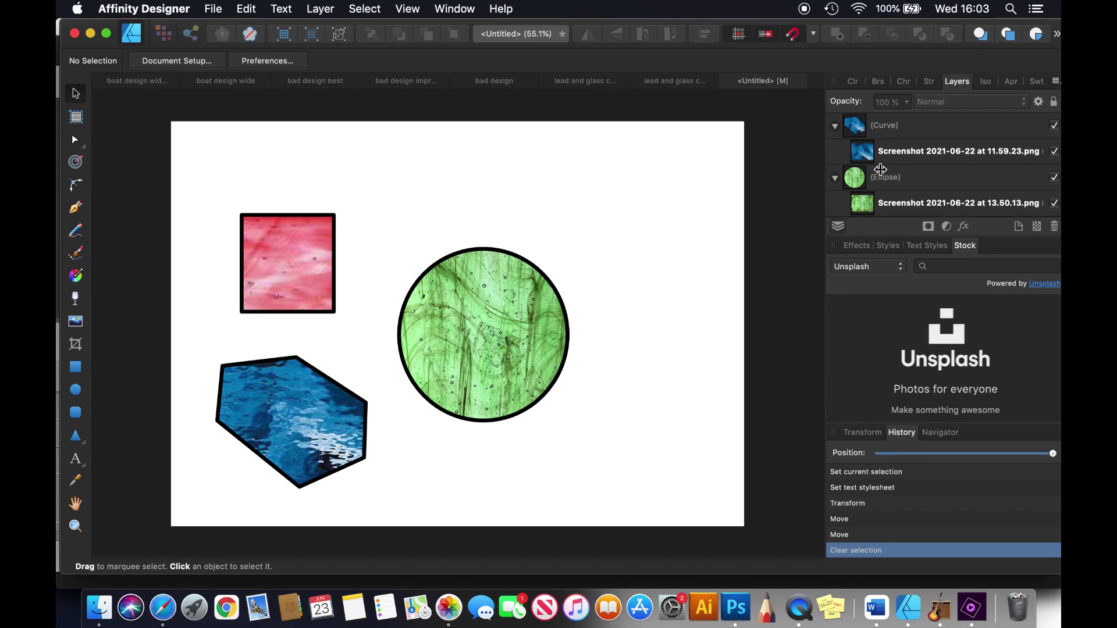
Move the Screenshot 11.05.09 photo inside the square to reveal deeper red glass, then deselect.
scroll(913, 161, "down", 4)
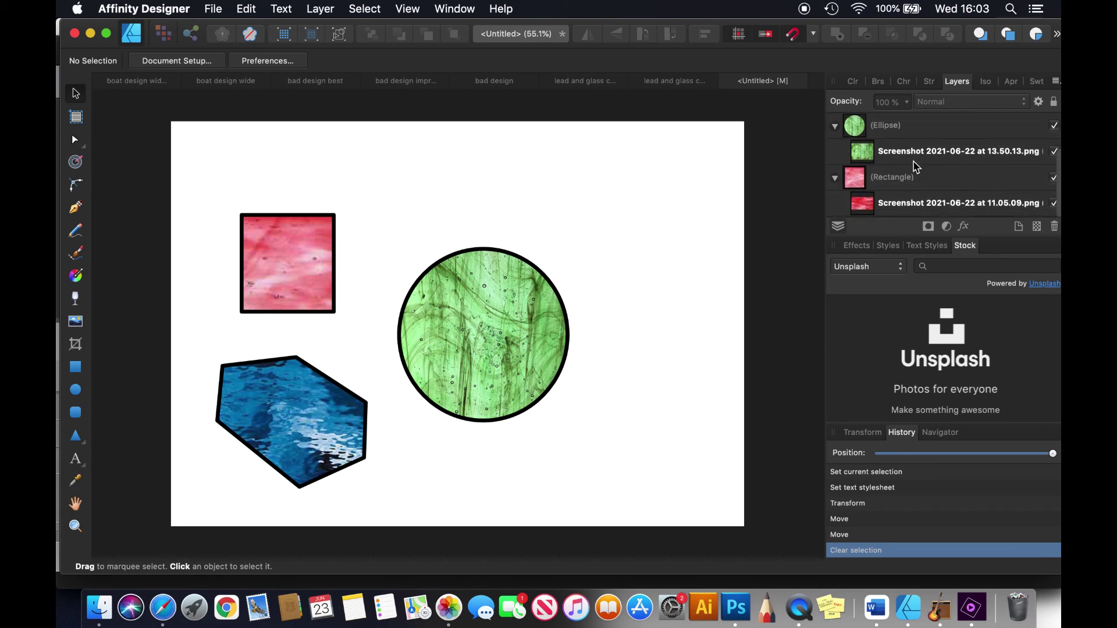
left_click(899, 206)
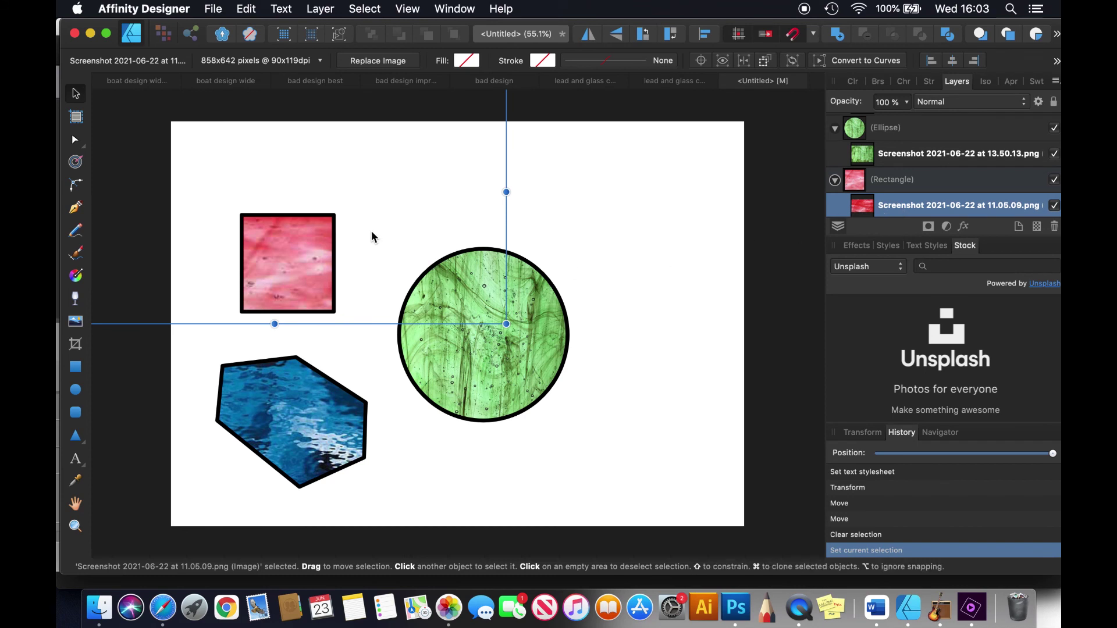
left_click_drag(278, 244, 388, 306)
left_click(641, 252)
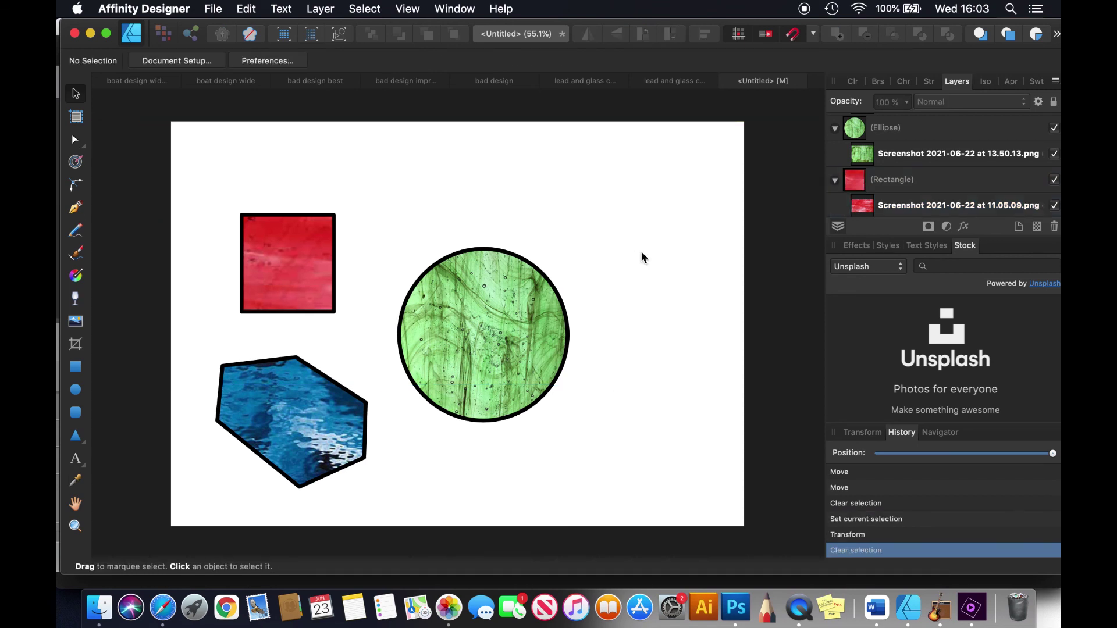